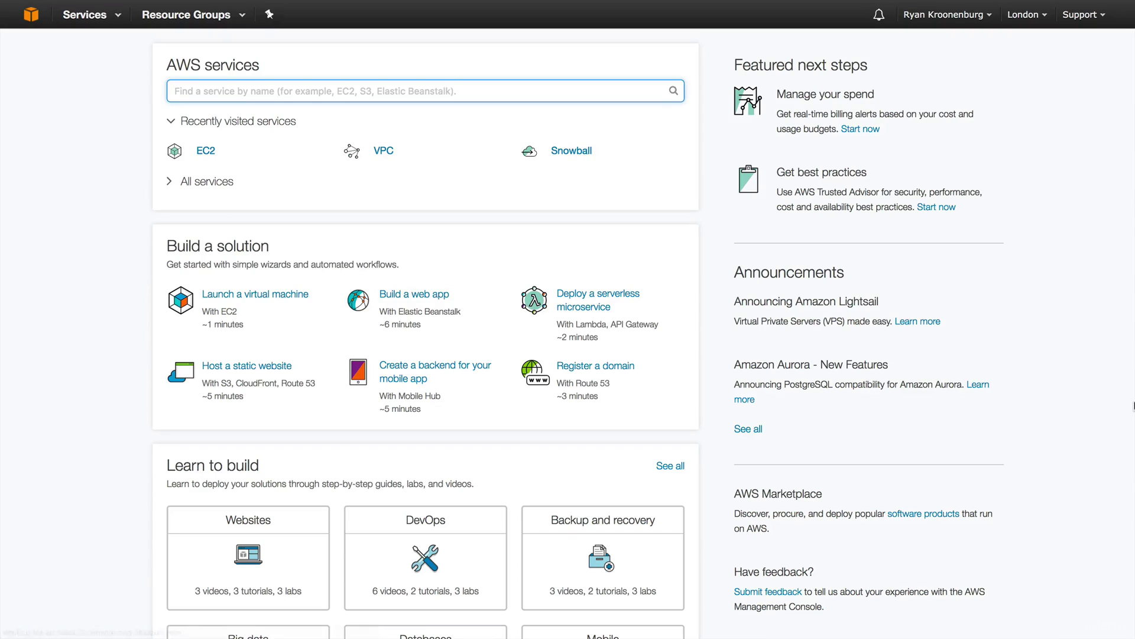
Stop the running MyWebServer instance in EC2 and confirm the stop
click(104, 18)
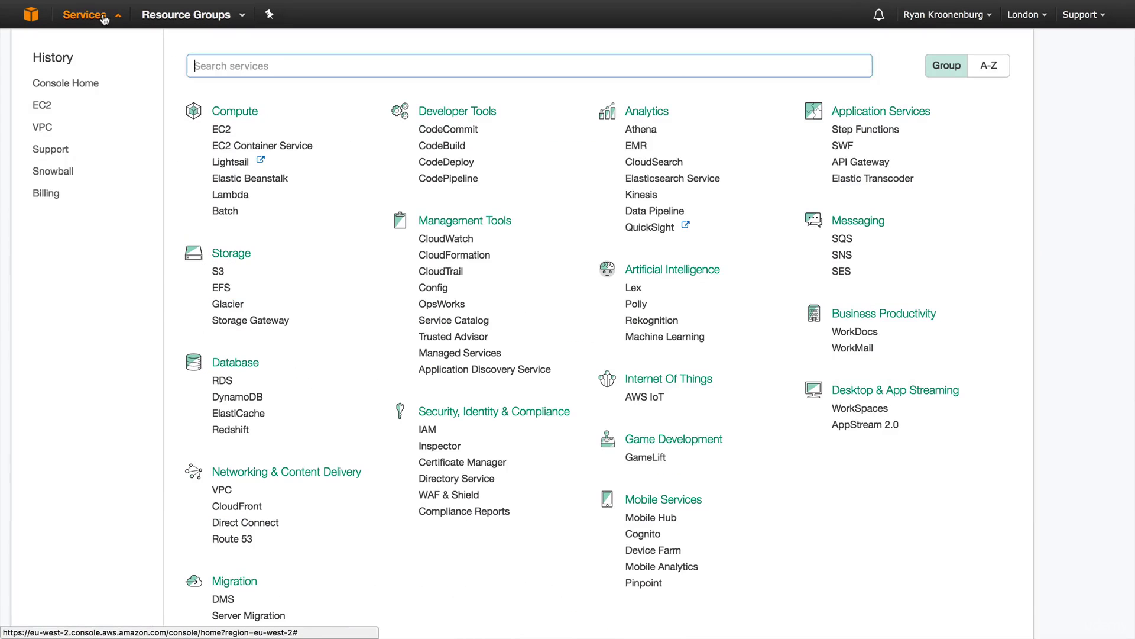
click(224, 136)
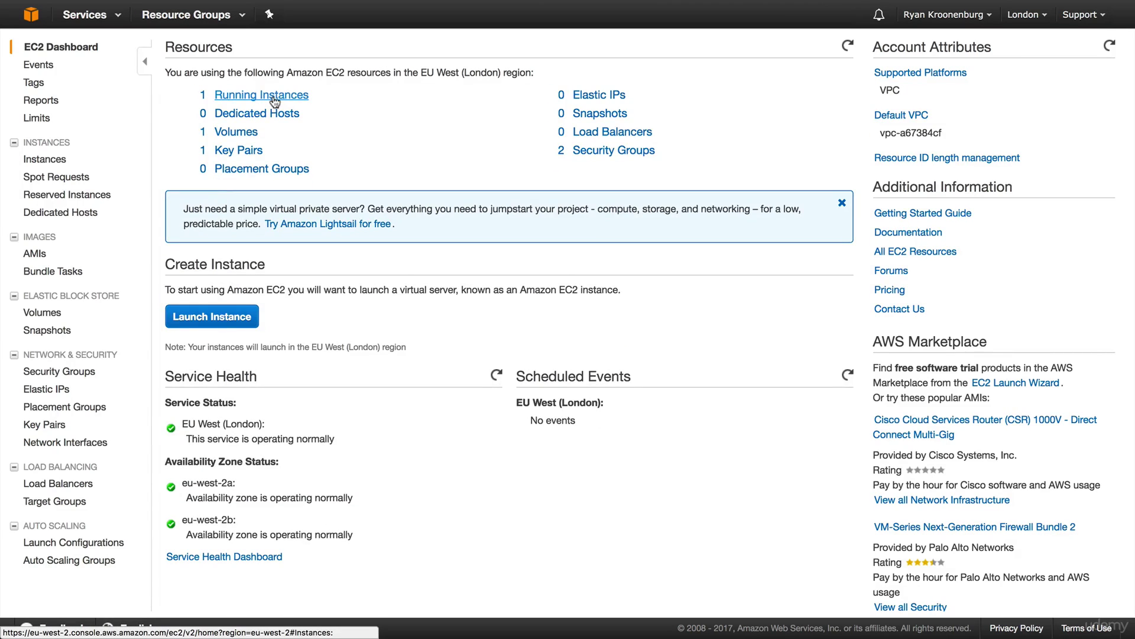
click(274, 101)
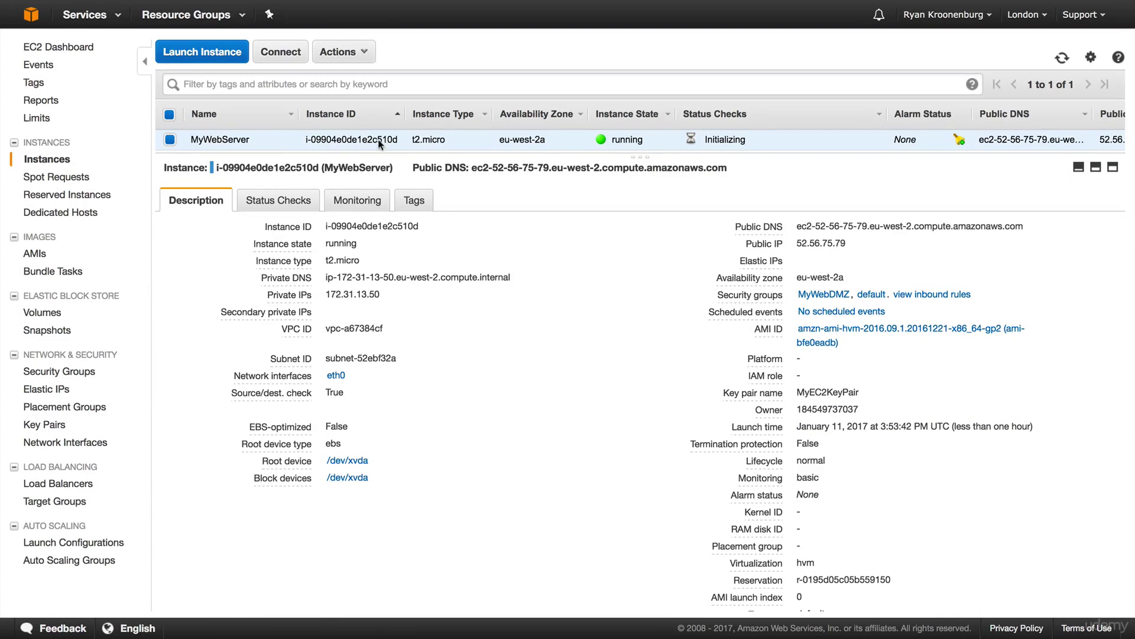
click(331, 54)
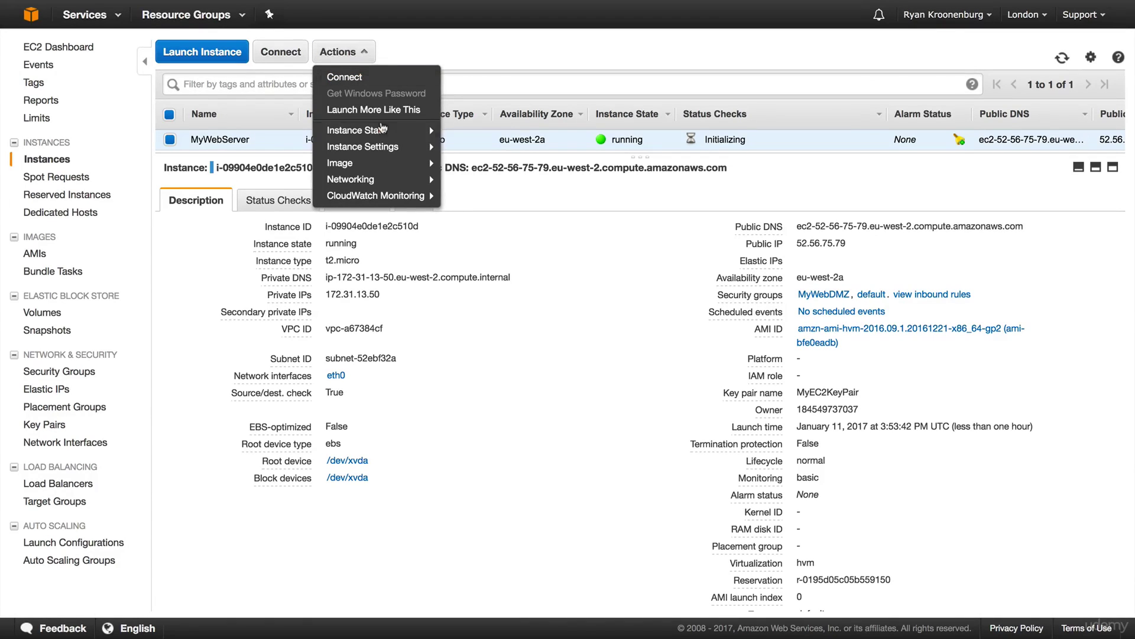
mouse_move(381, 130)
click(466, 146)
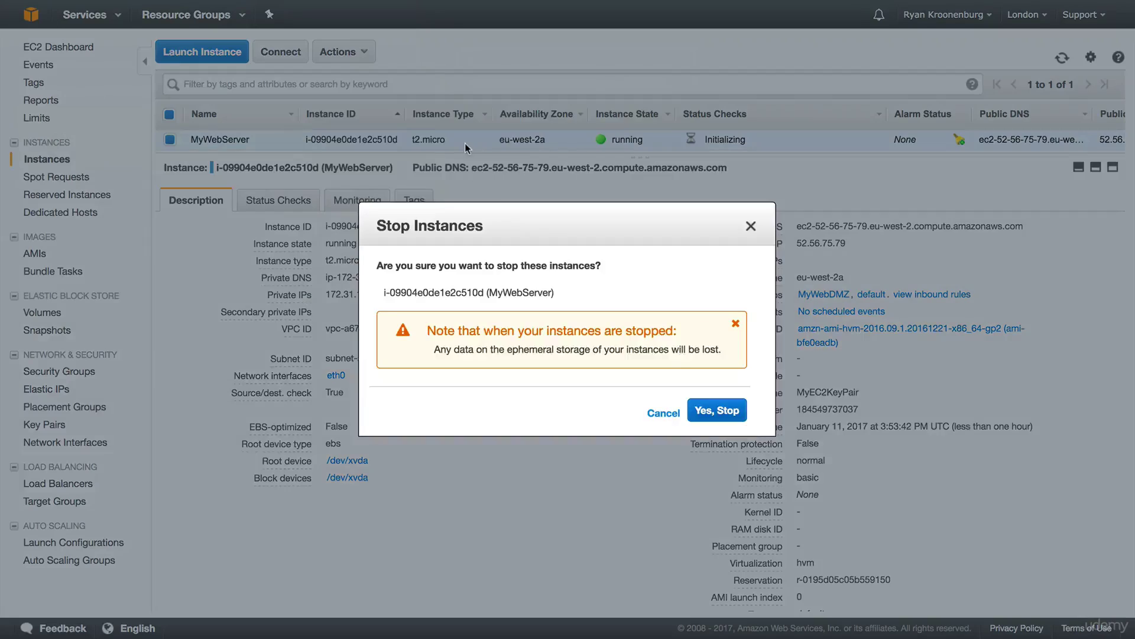
click(703, 409)
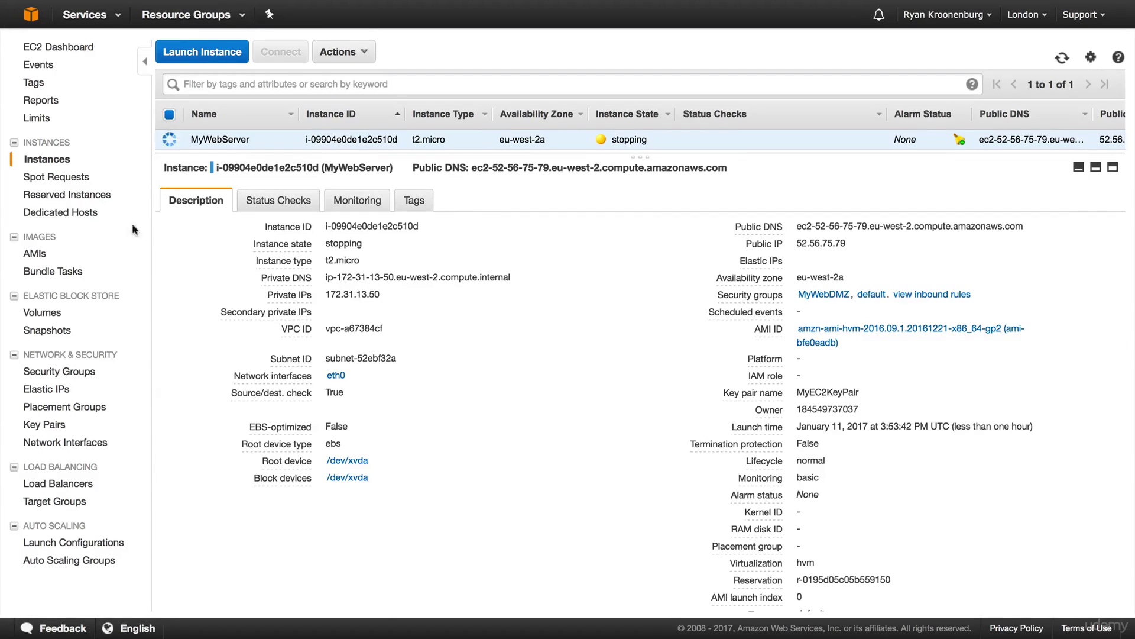
Check the EC2 volumes, the dashboard resources and the state of the MyWebServer instance
click(54, 316)
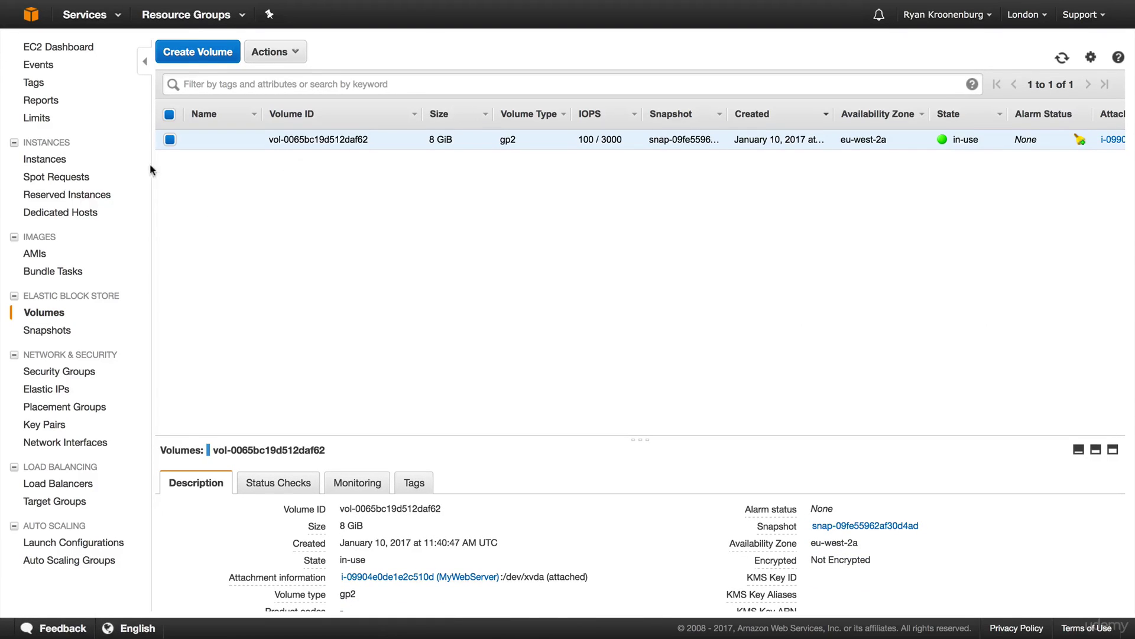
click(54, 47)
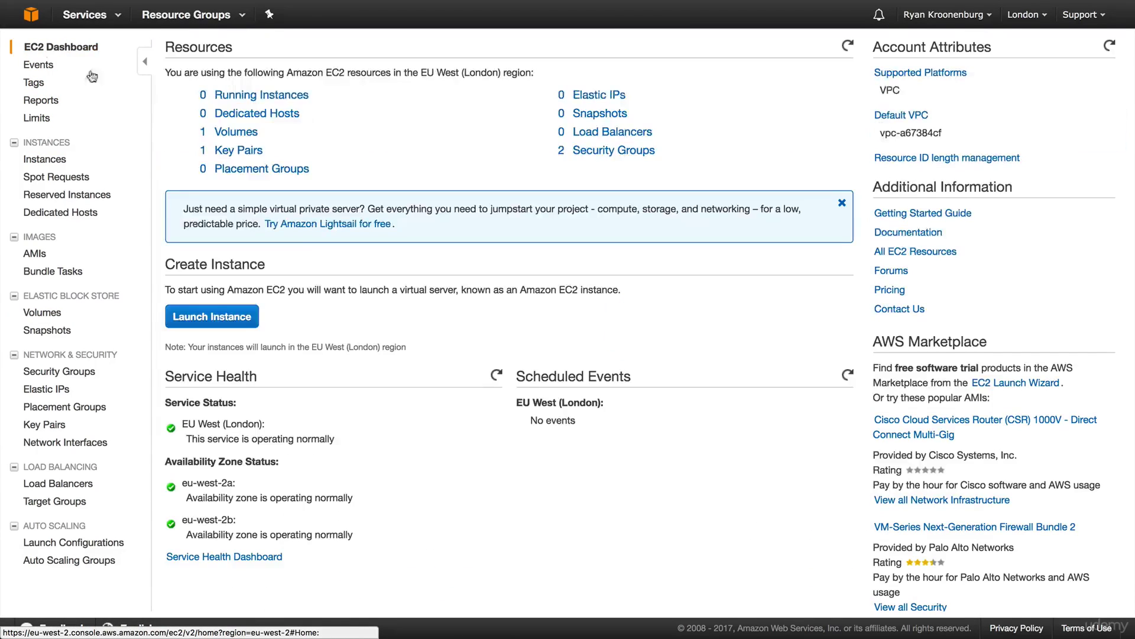
click(291, 95)
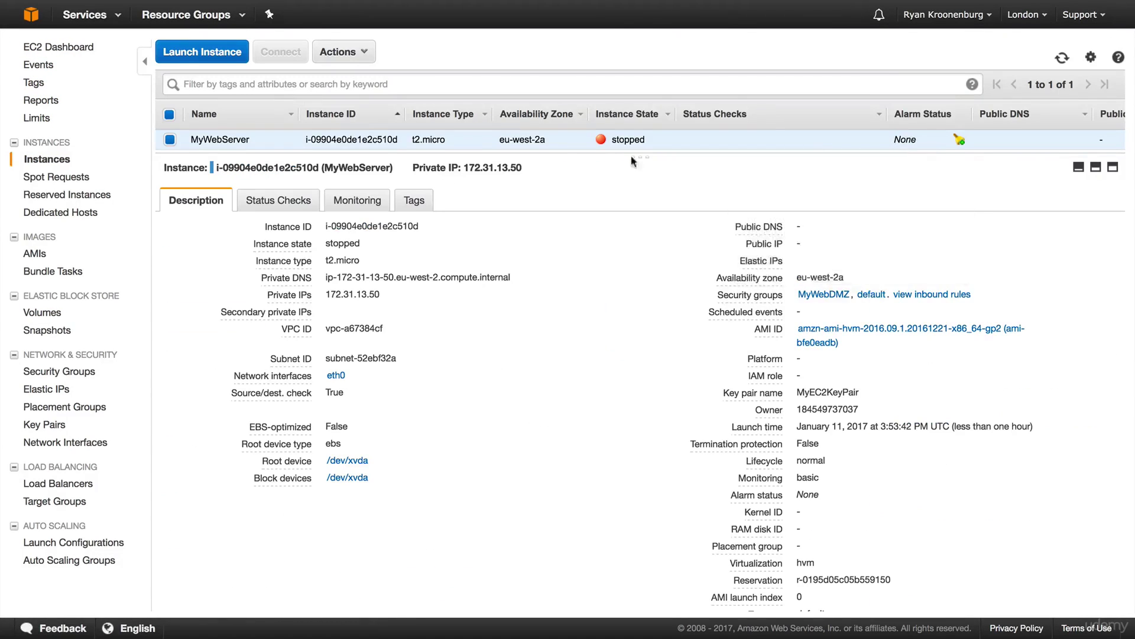
Start a snapshot of the 8 GiB root volume attached to MyWebServer and name it MyRootDeviceVolume
click(49, 313)
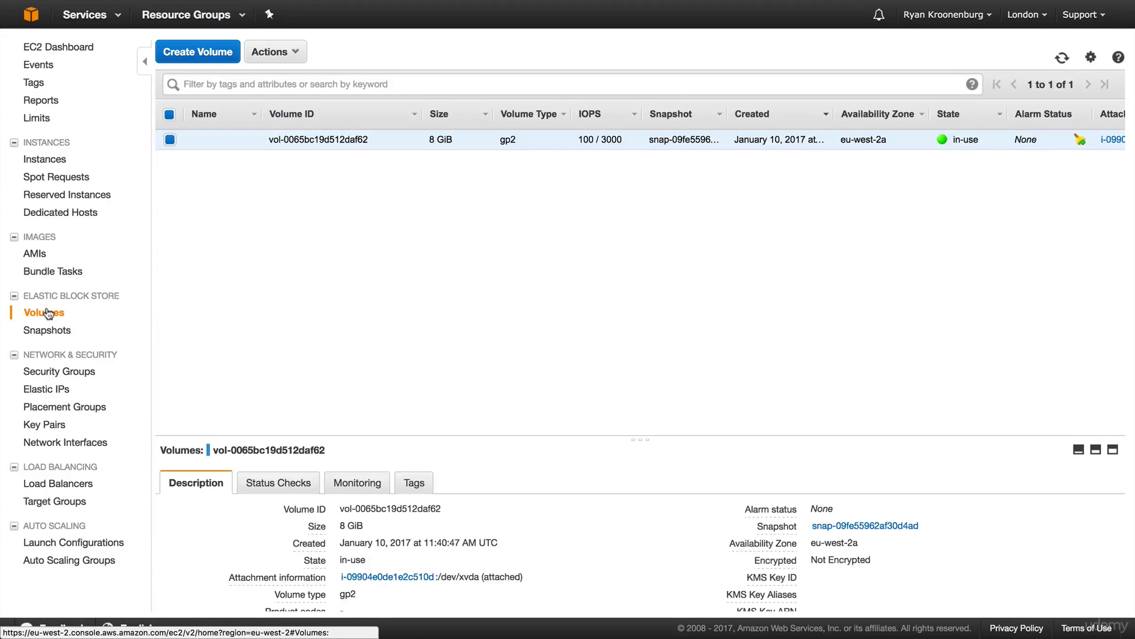
click(293, 53)
click(311, 140)
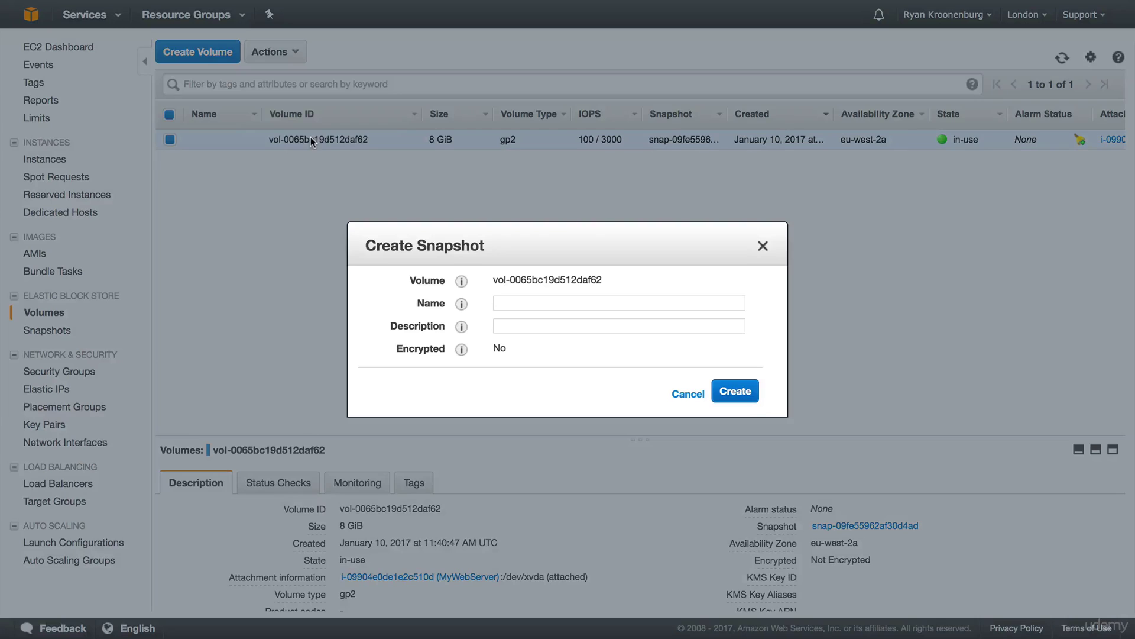
click(571, 300)
text(MyRootDeviceVolu)
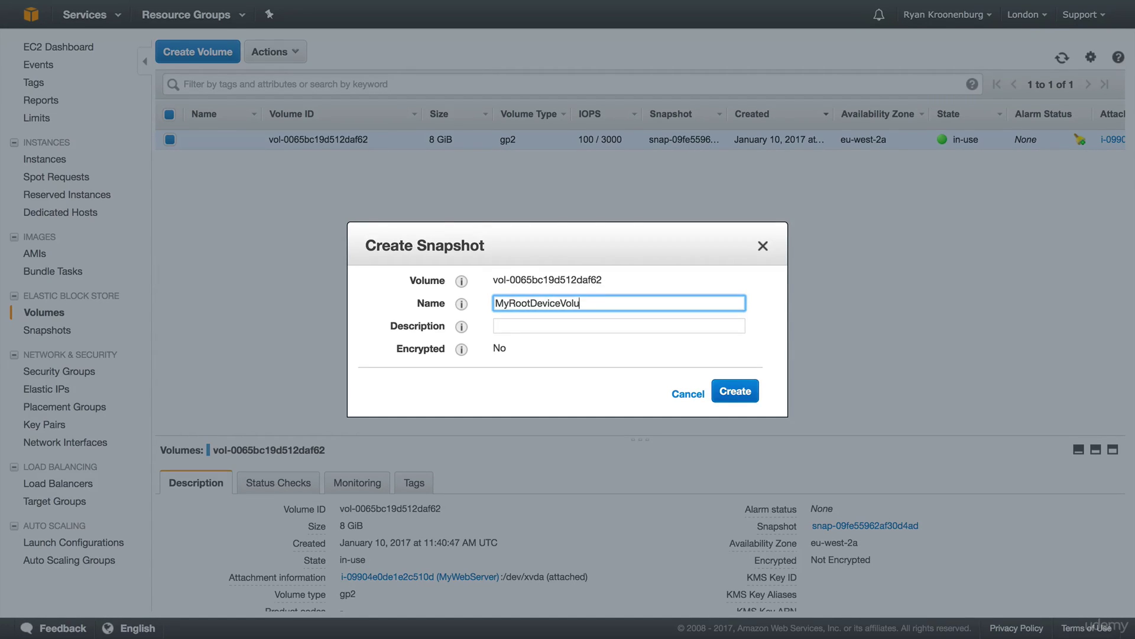
text(me)
Reuse MyRootDeviceVolume as the snapshot description and create the snapshot
key(super+a)
key(super+c)
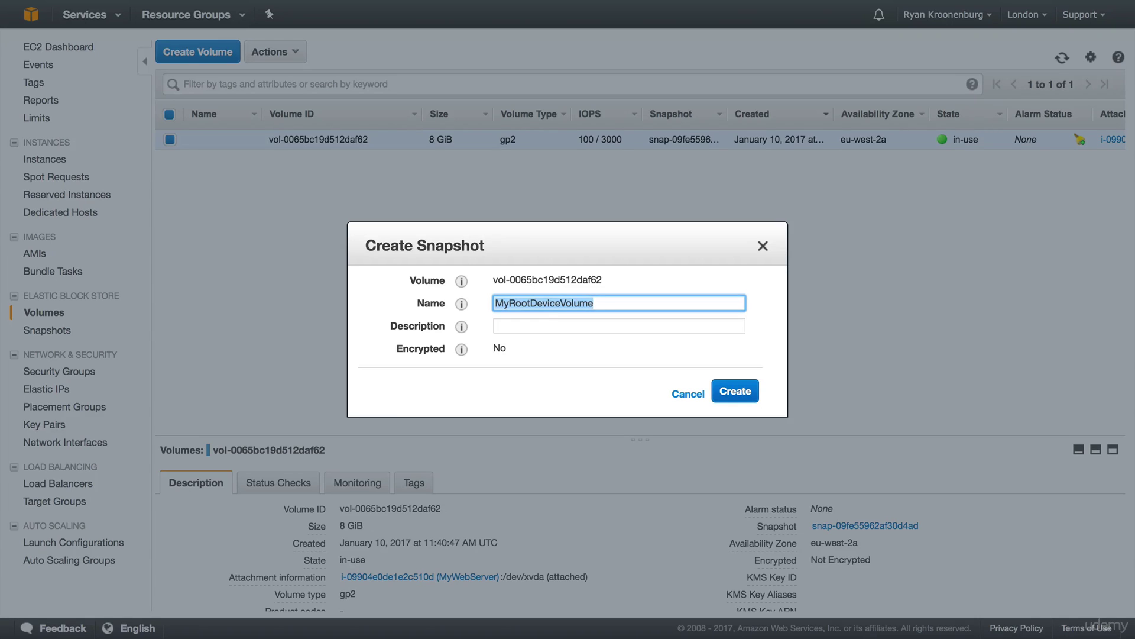
click(548, 329)
key(super+v)
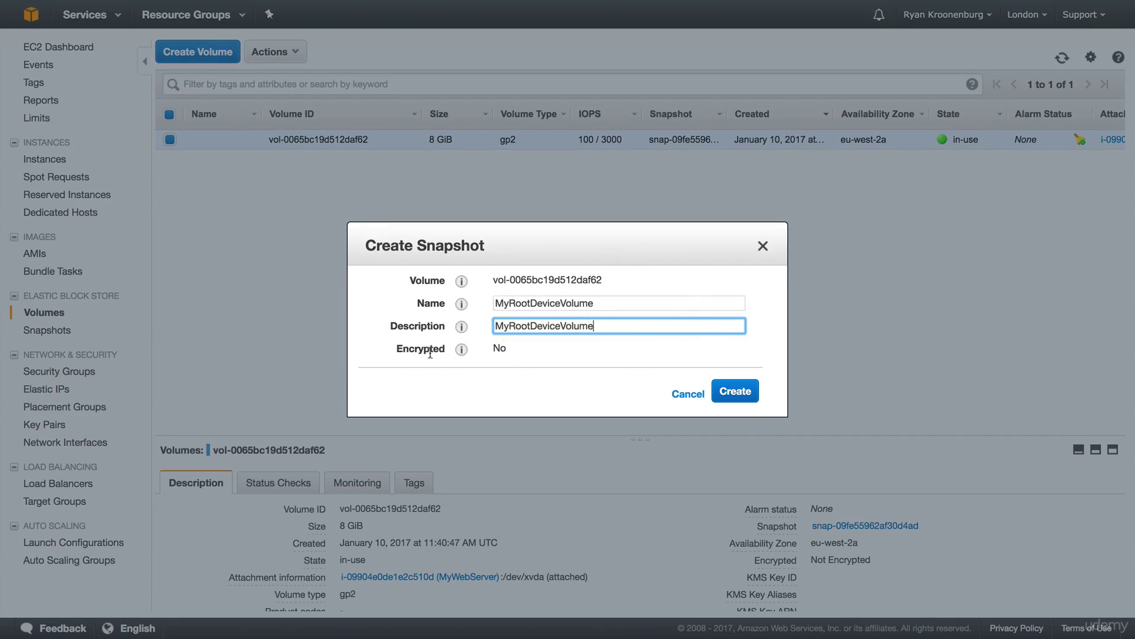
double_click(499, 349)
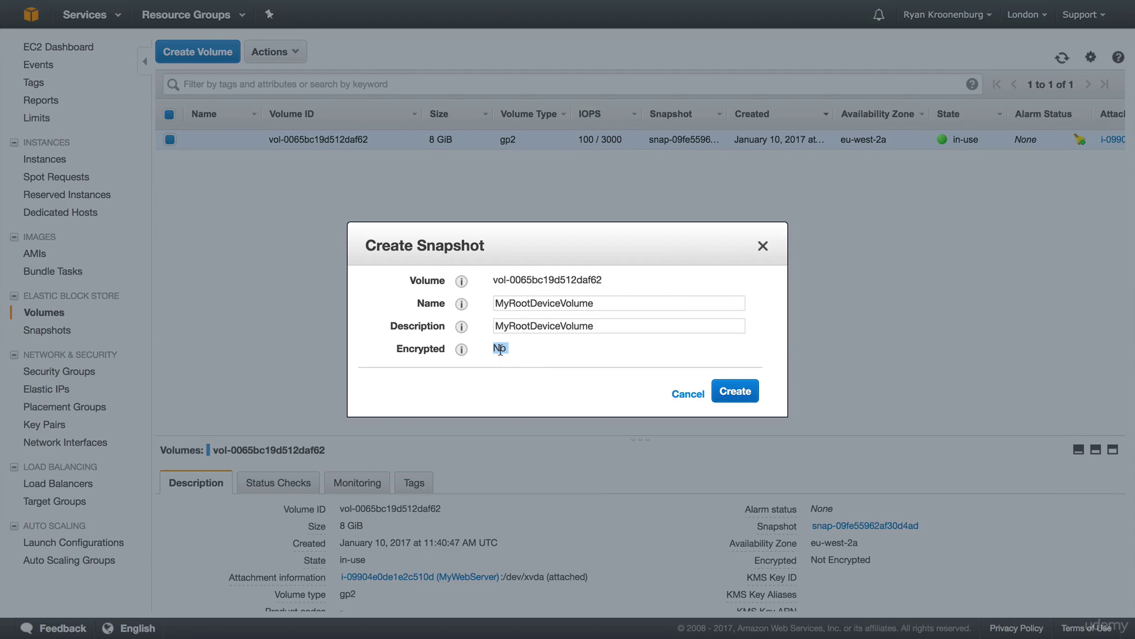
click(739, 392)
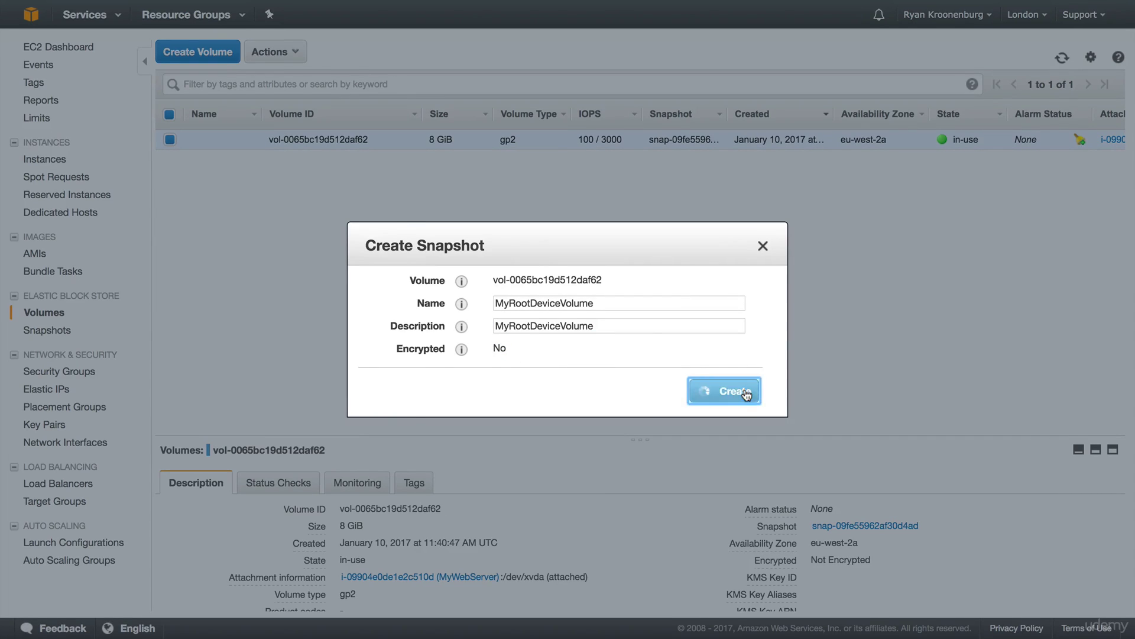
click(686, 387)
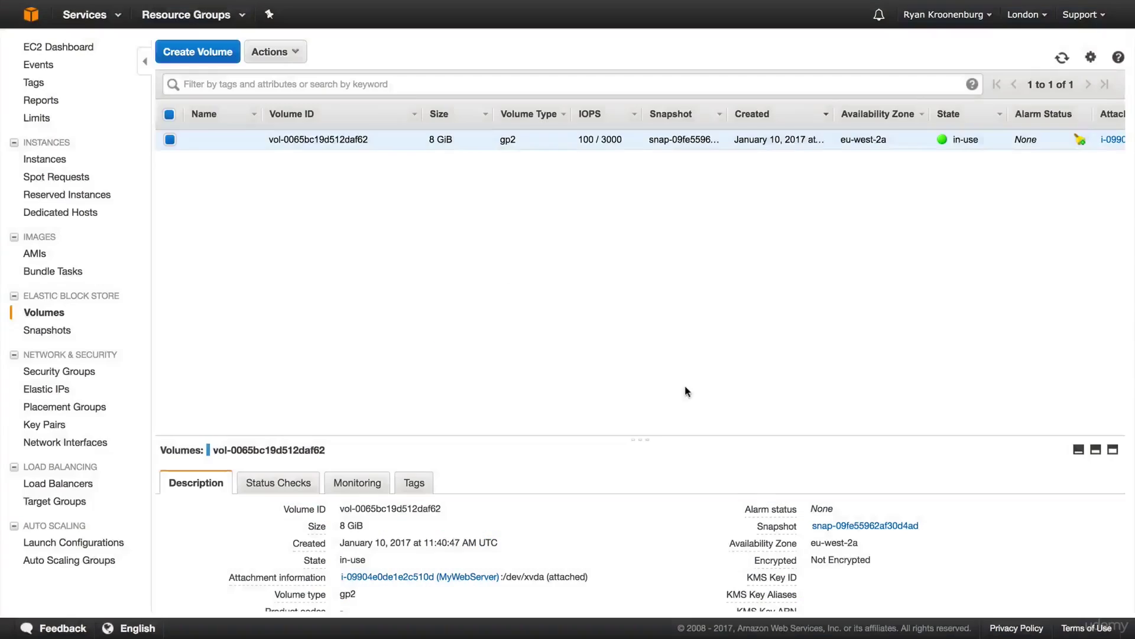
Copy the MyRootDeviceVolume snapshot to US East (N. Virginia) with encryption enabled, using the default aws/ebs master key
click(66, 335)
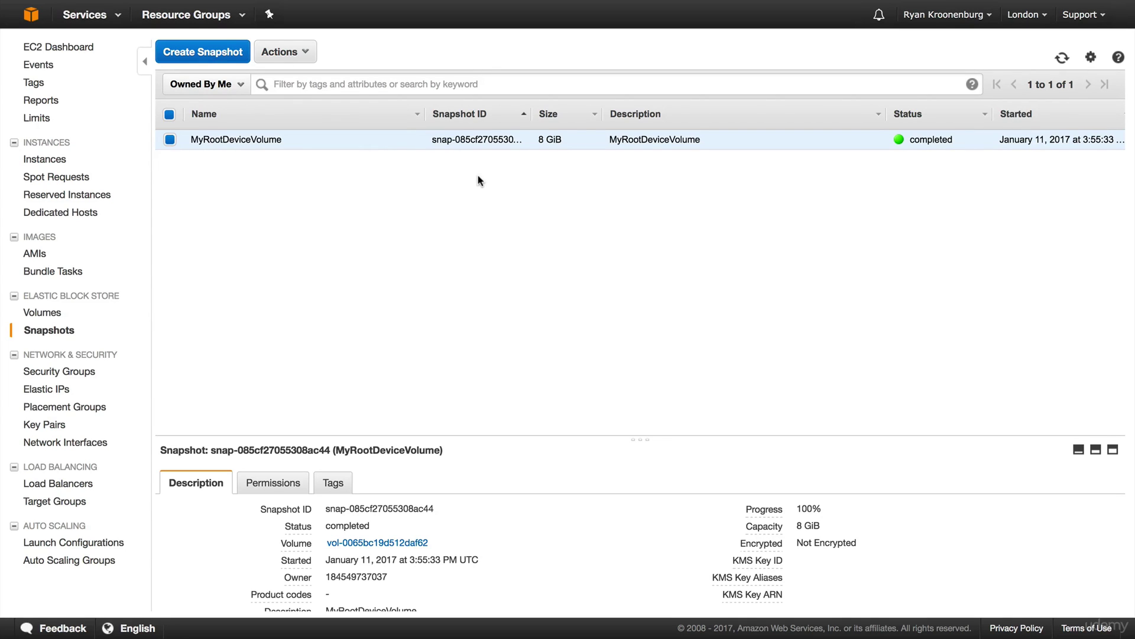
click(305, 52)
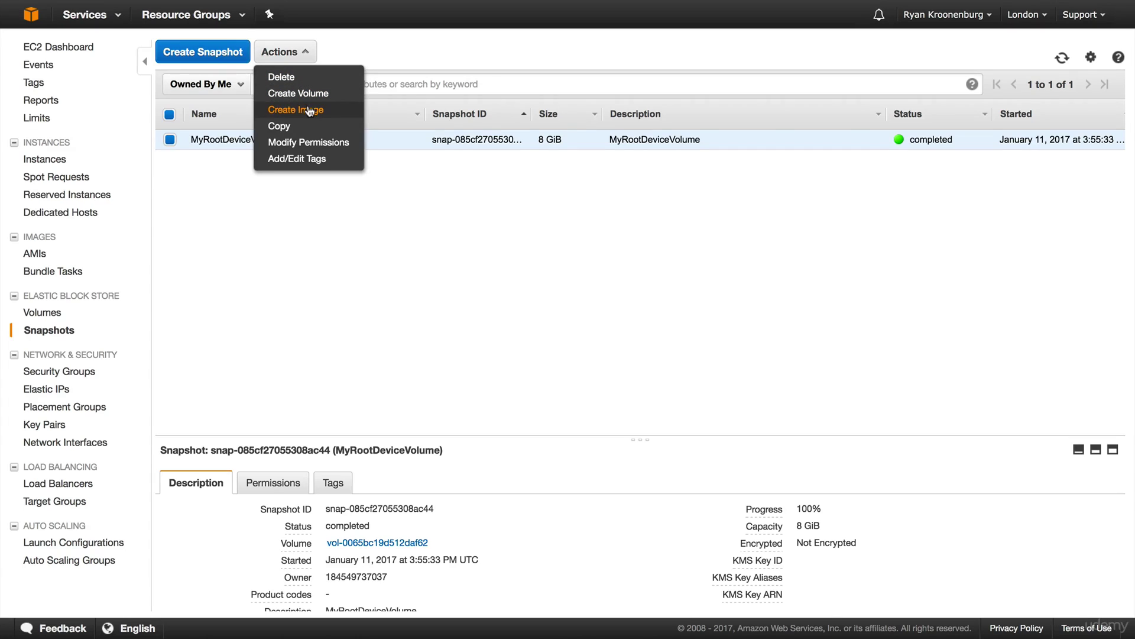
click(285, 126)
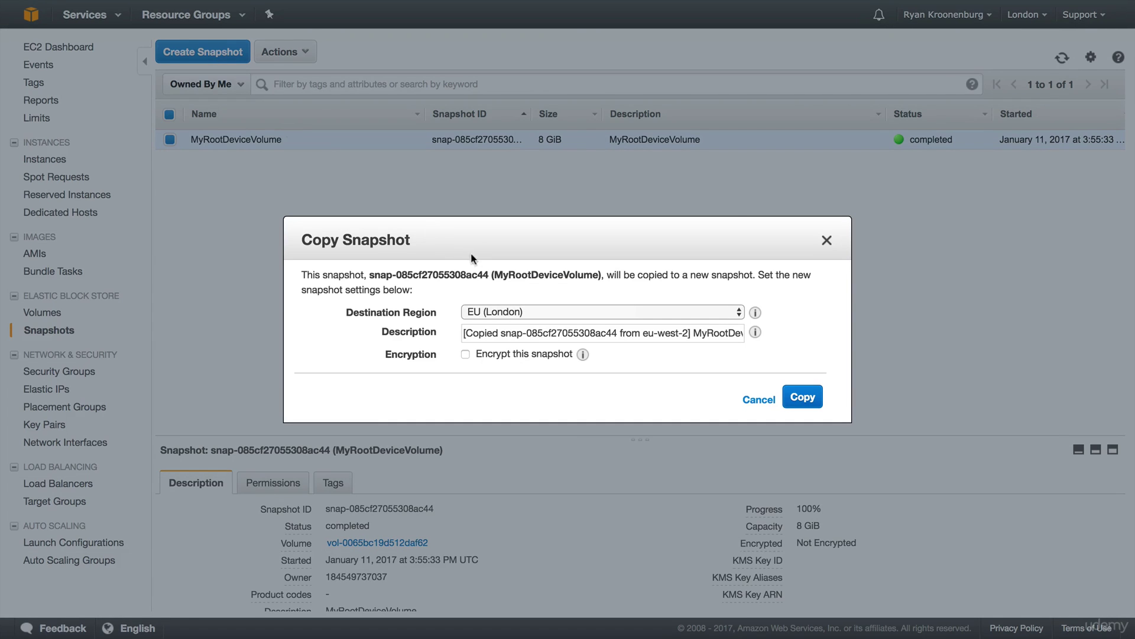
click(503, 311)
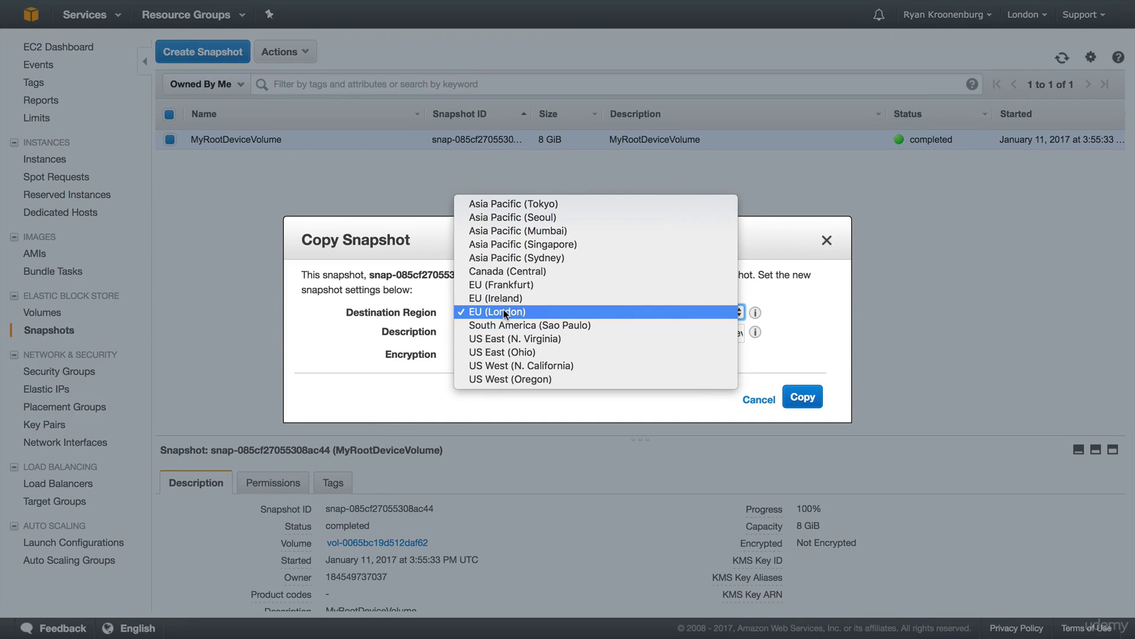
click(547, 365)
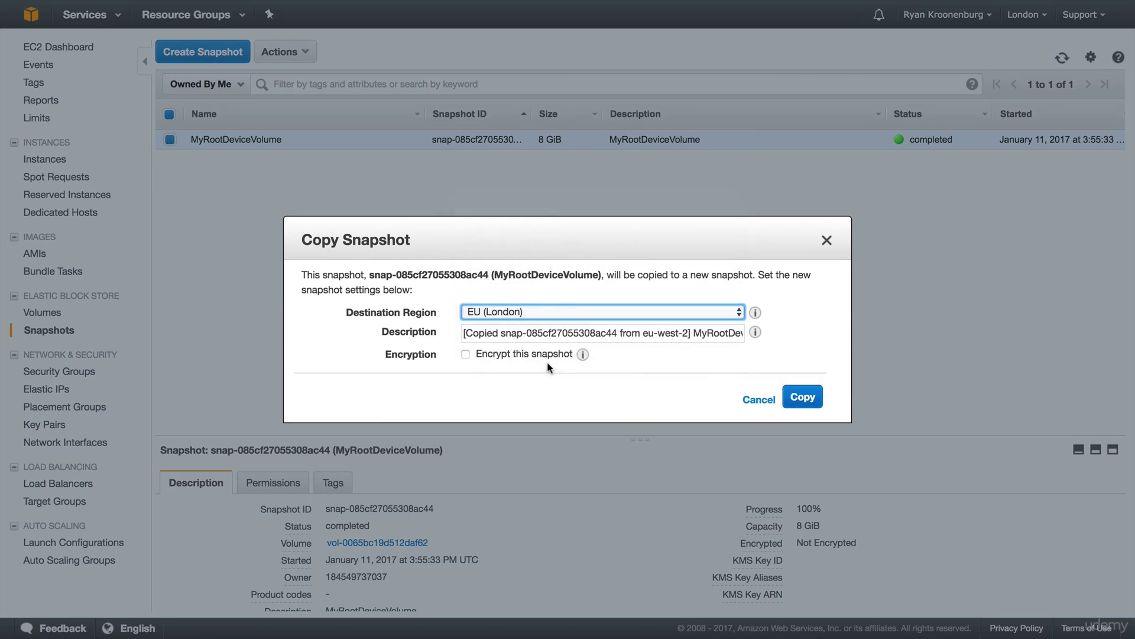
click(548, 319)
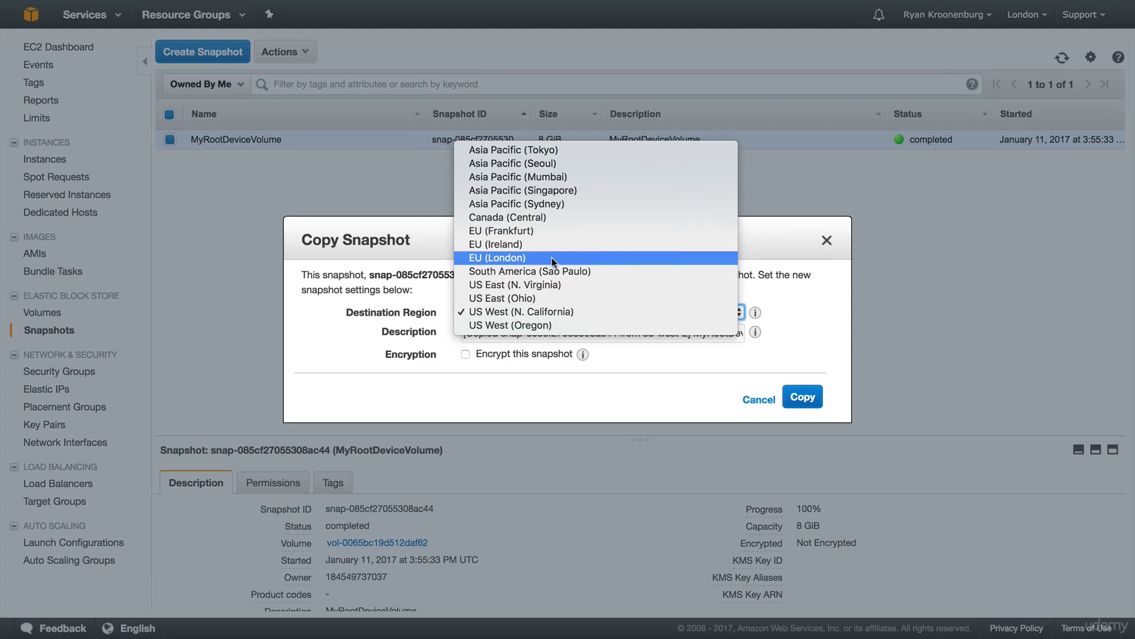
click(552, 285)
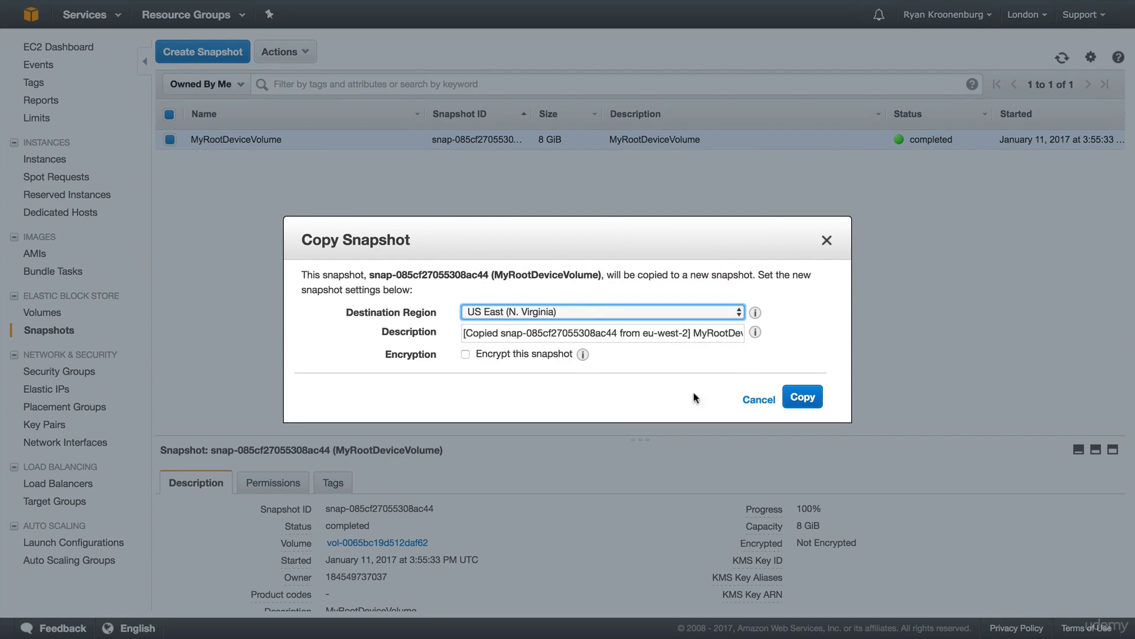
click(466, 354)
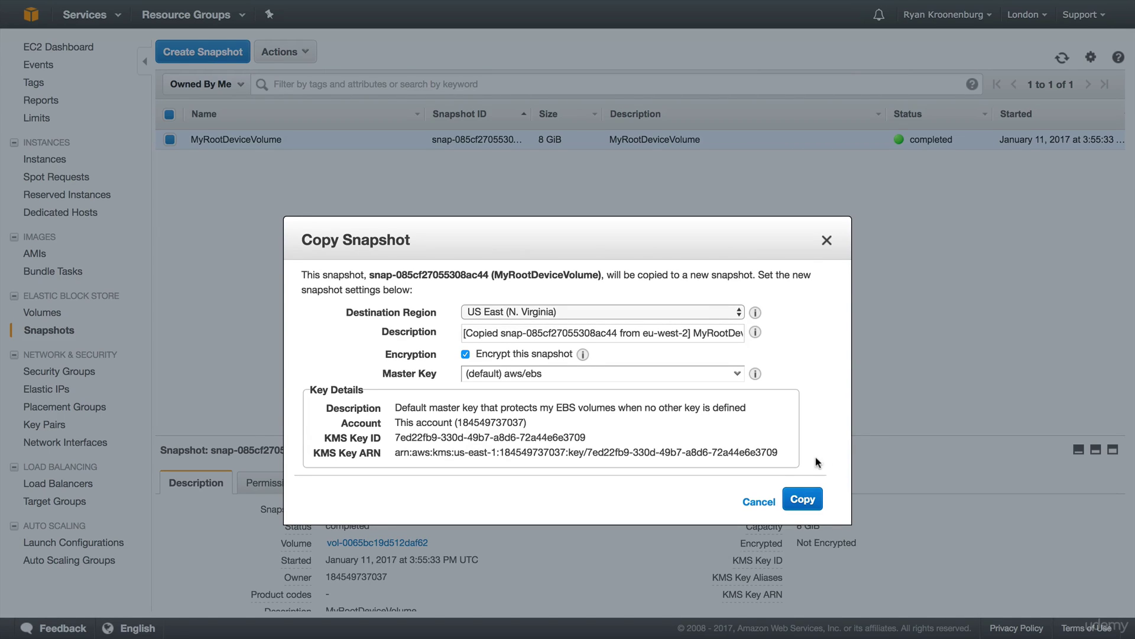
click(810, 499)
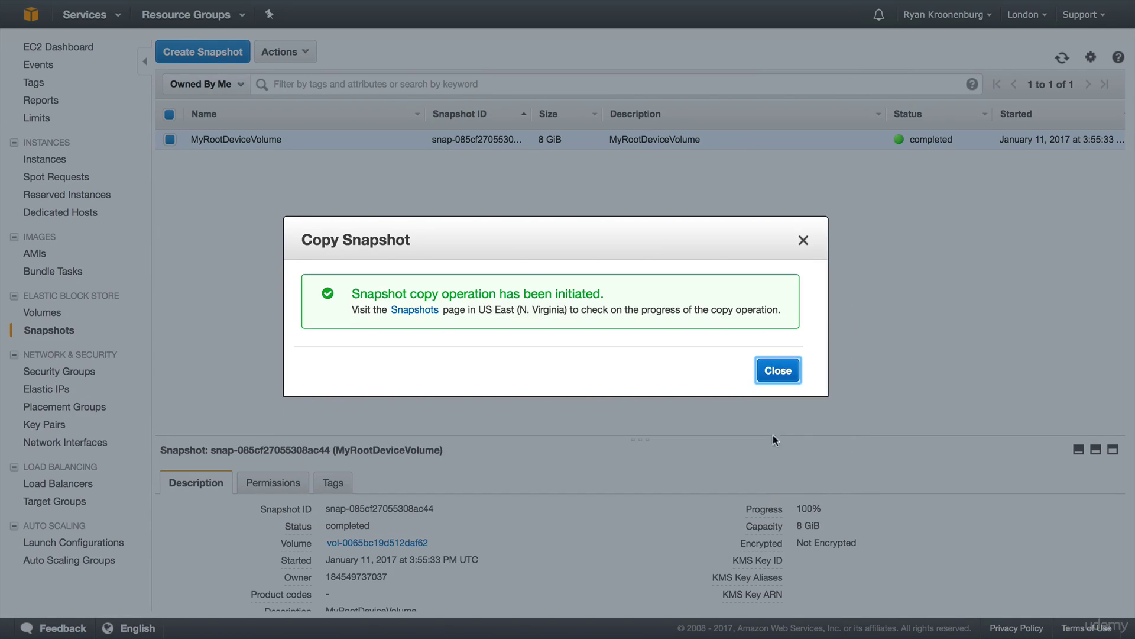
click(777, 378)
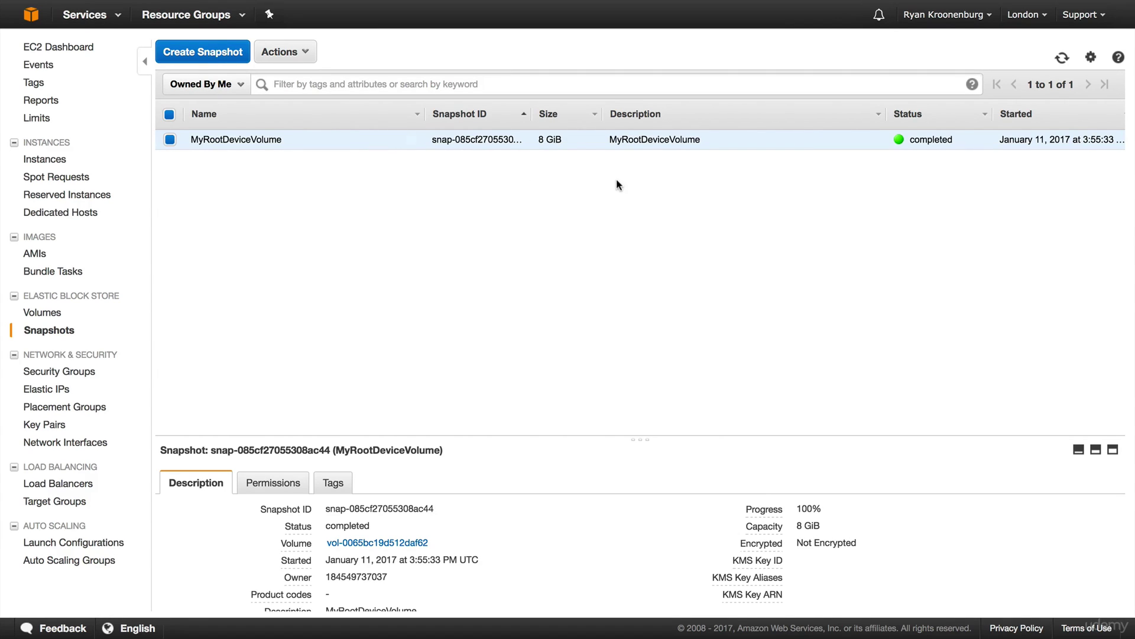
Switch the region to US East (N. Virginia) and check the encryption details of the copied snapshot
click(1017, 24)
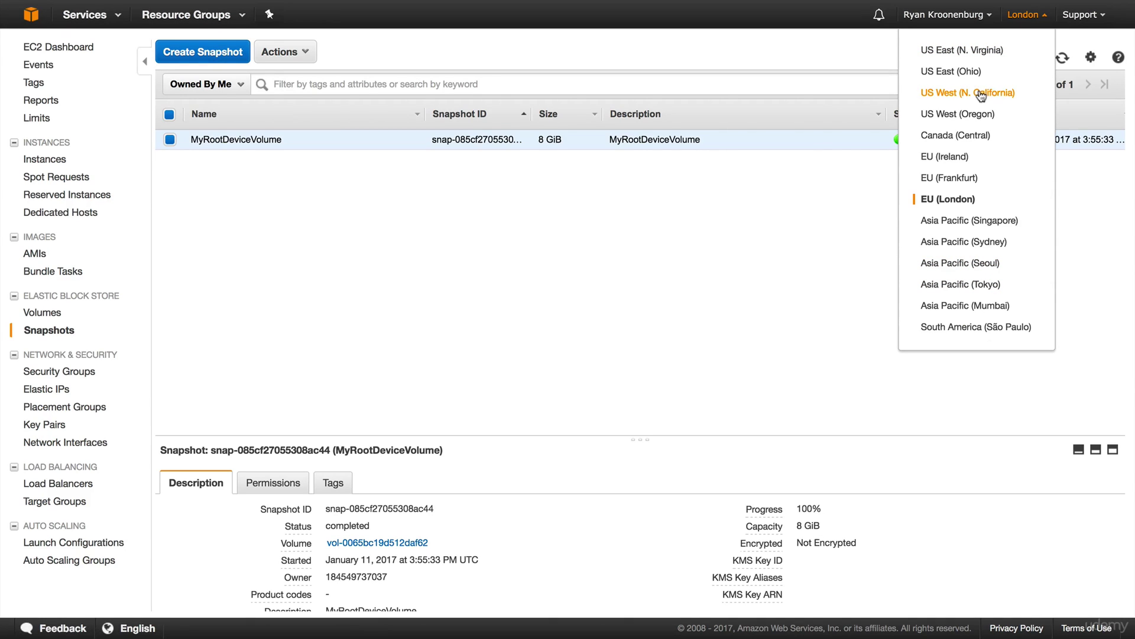
click(976, 53)
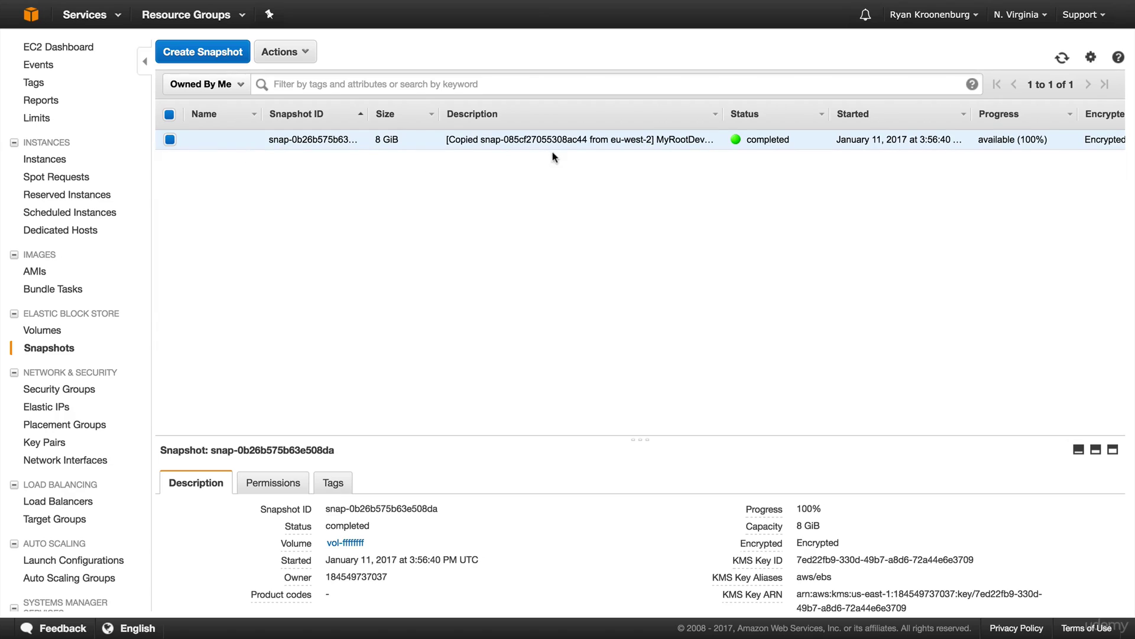
mouse_move(756, 544)
Start creating an image from the encrypted snapshot and name it MyEncryptedAMI
click(288, 58)
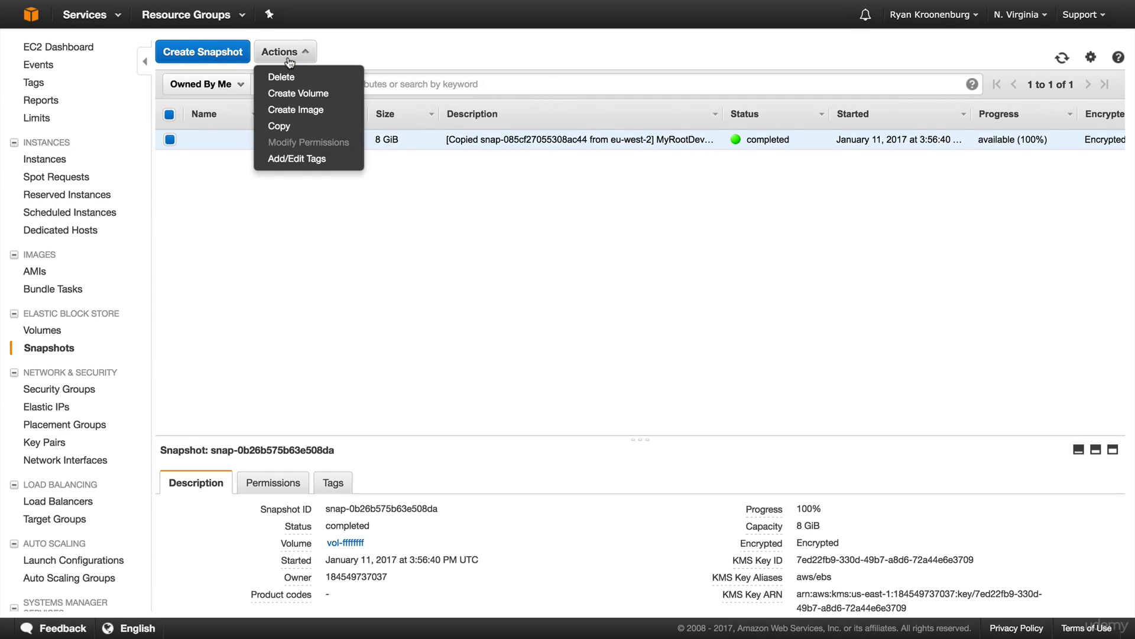
click(302, 110)
click(294, 205)
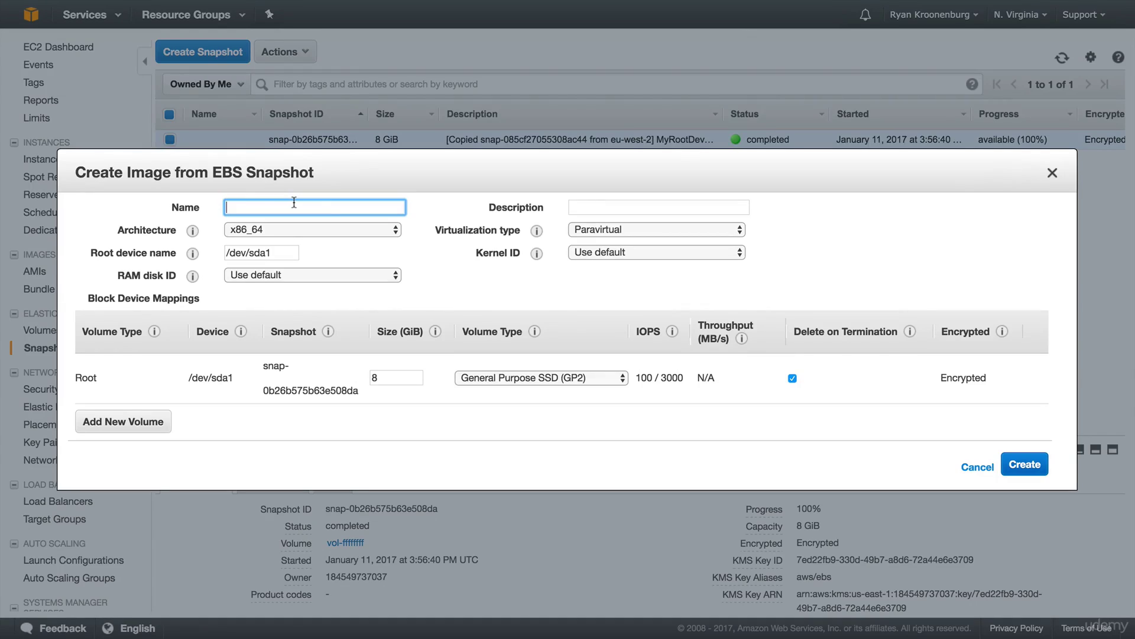
key(ctrl+v)
key(BackSpace)
key(BackSpace)
key(BackSpace)
key(BackSpace)
key(BackSpace)
key(BackSpace)
key(BackSpace)
key(BackSpace)
key(BackSpace)
key(BackSpace)
key(BackSpace)
key(BackSpace)
key(BackSpace)
text(EncryptedAMI)
Reuse MyEncryptedAMI as the image description, create the image and dismiss the confirmation
key(ctrl+a)
key(ctrl+c)
click(668, 205)
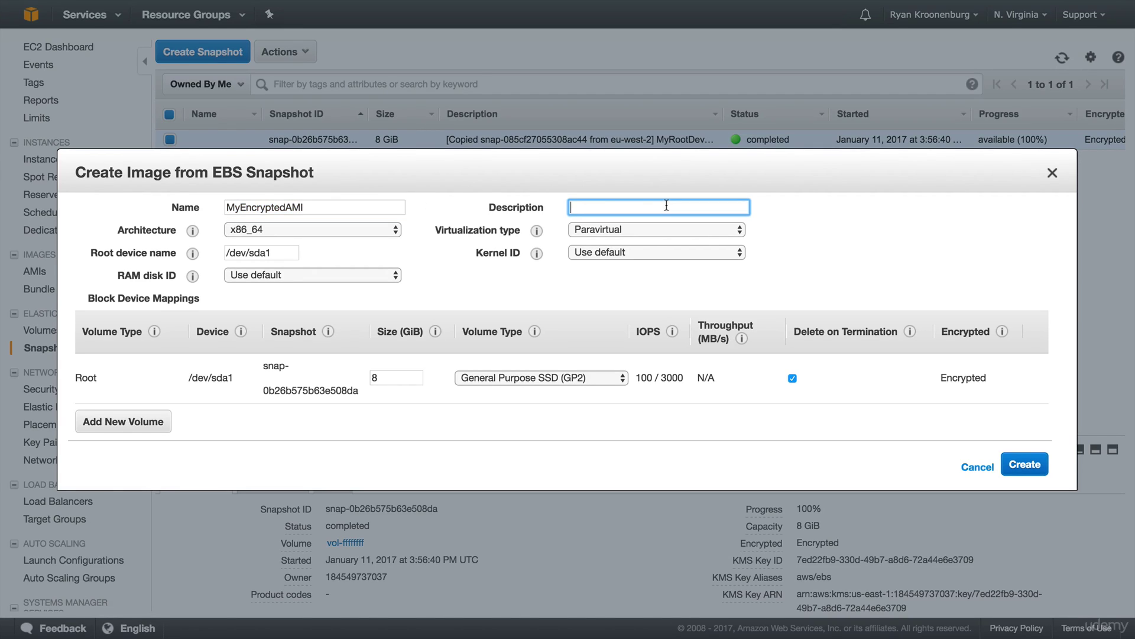
key(ctrl+v)
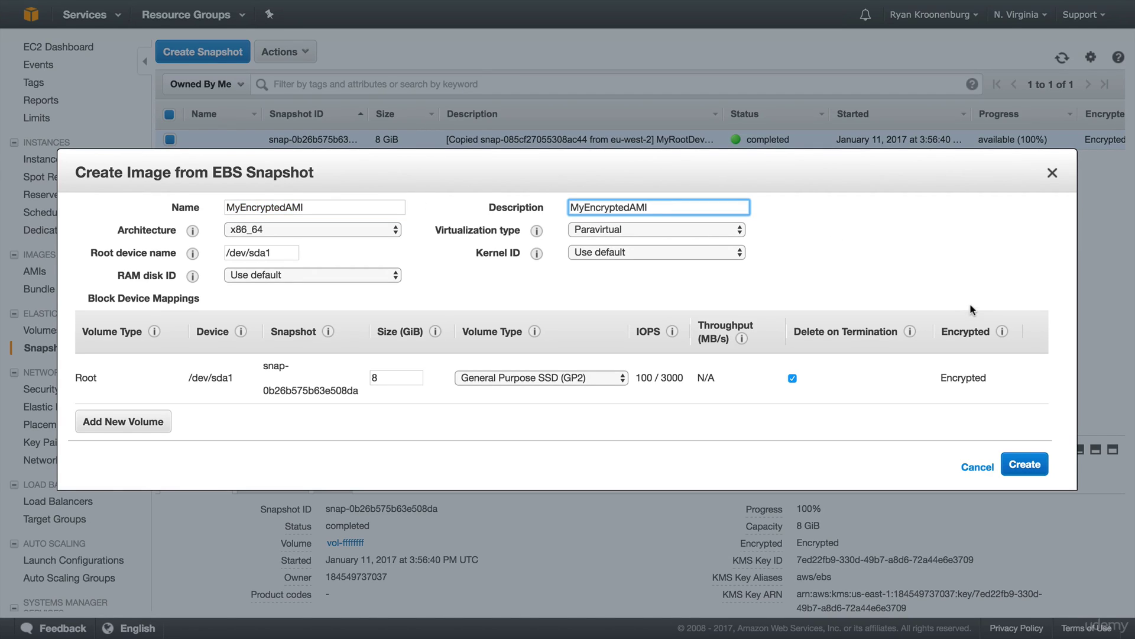
click(1025, 464)
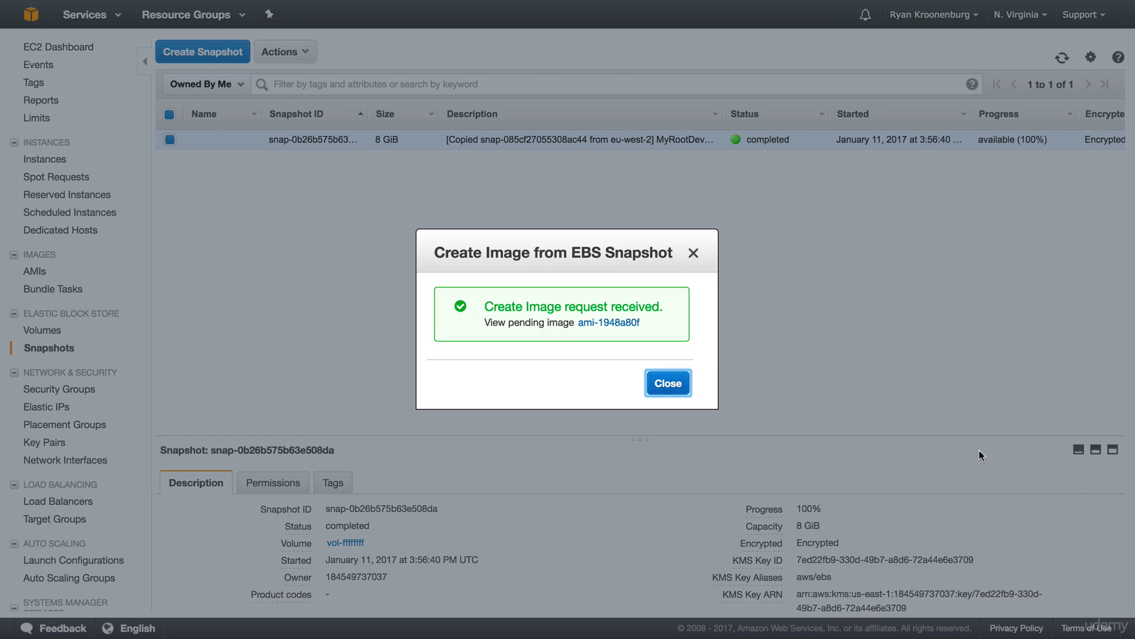
click(668, 382)
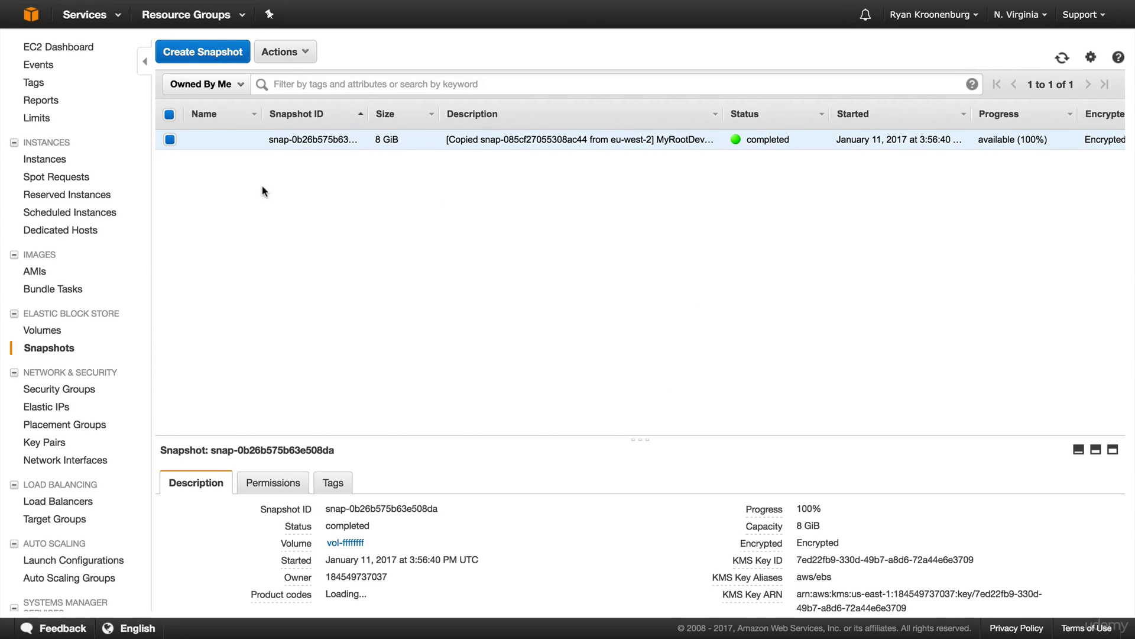
Open the list of AMIs and start launching an instance from MyEncryptedAMI
click(57, 336)
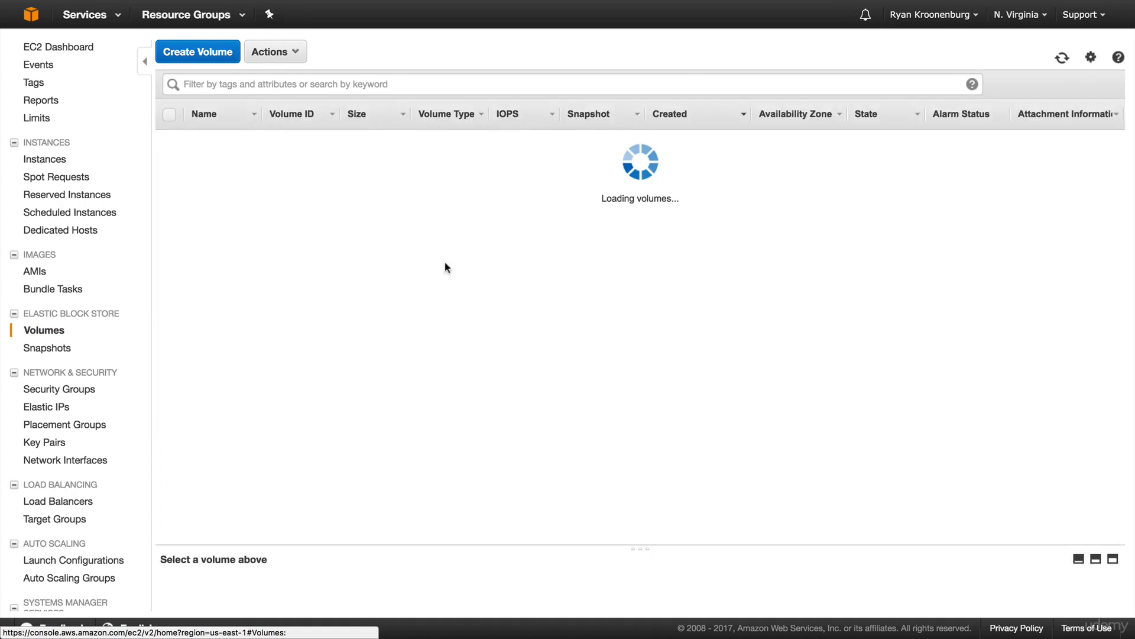
click(50, 276)
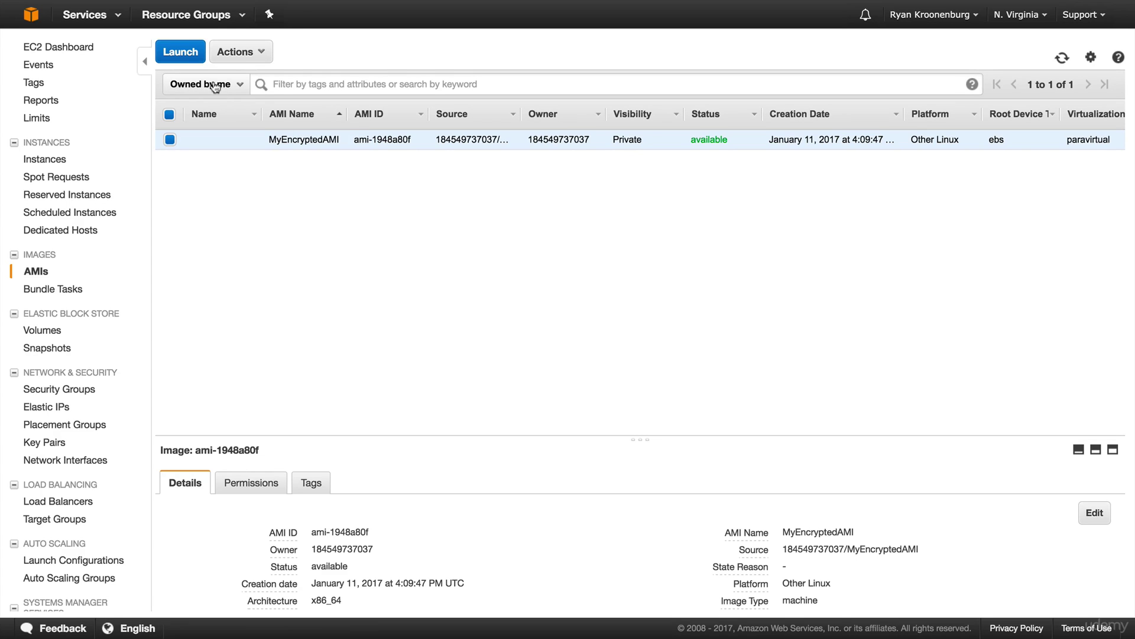
click(182, 52)
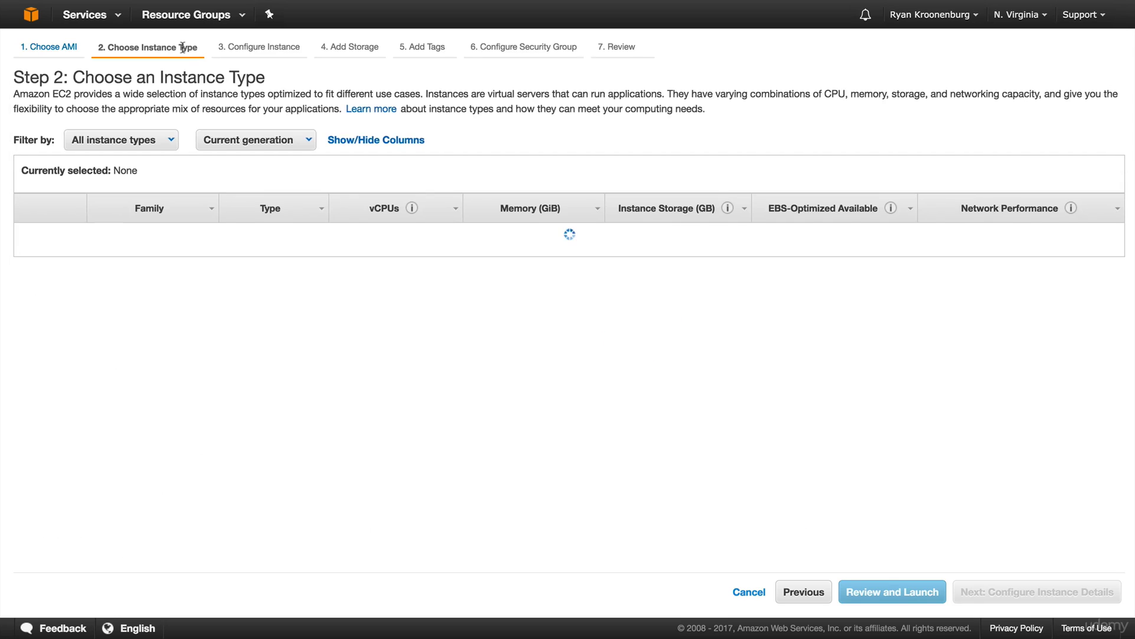
Review which instance types are available for launching MyEncryptedAMI
scroll(189, 337, down, 12)
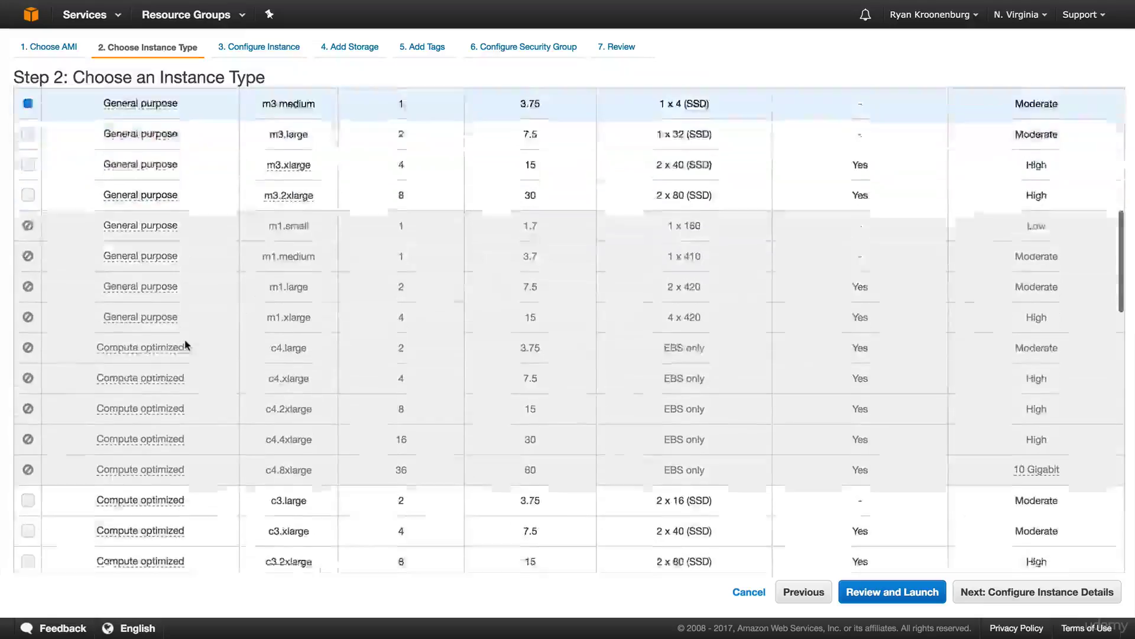
scroll(185, 344, down, 10)
scroll(185, 345, up, 14)
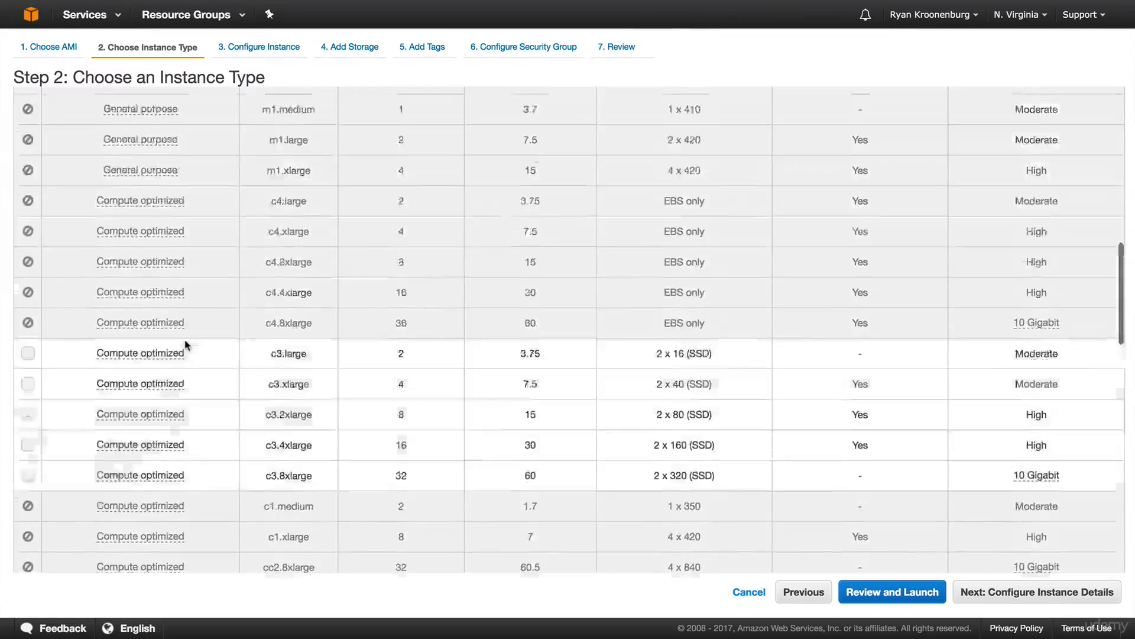
scroll(183, 341, down, 4)
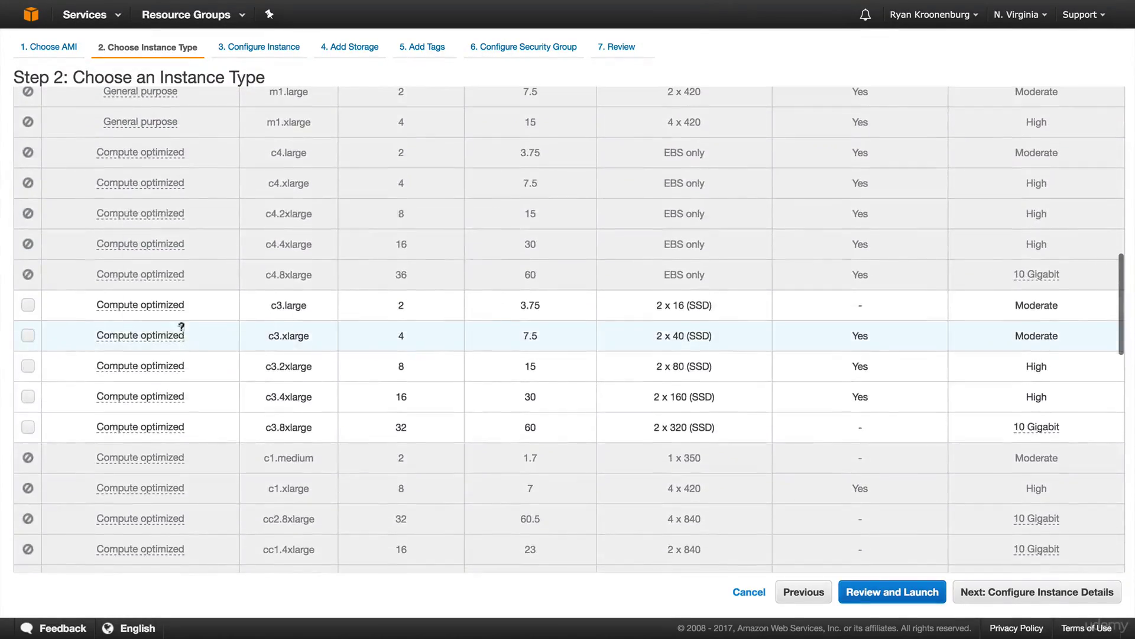
scroll(181, 332, up, 4)
scroll(182, 328, up, 2)
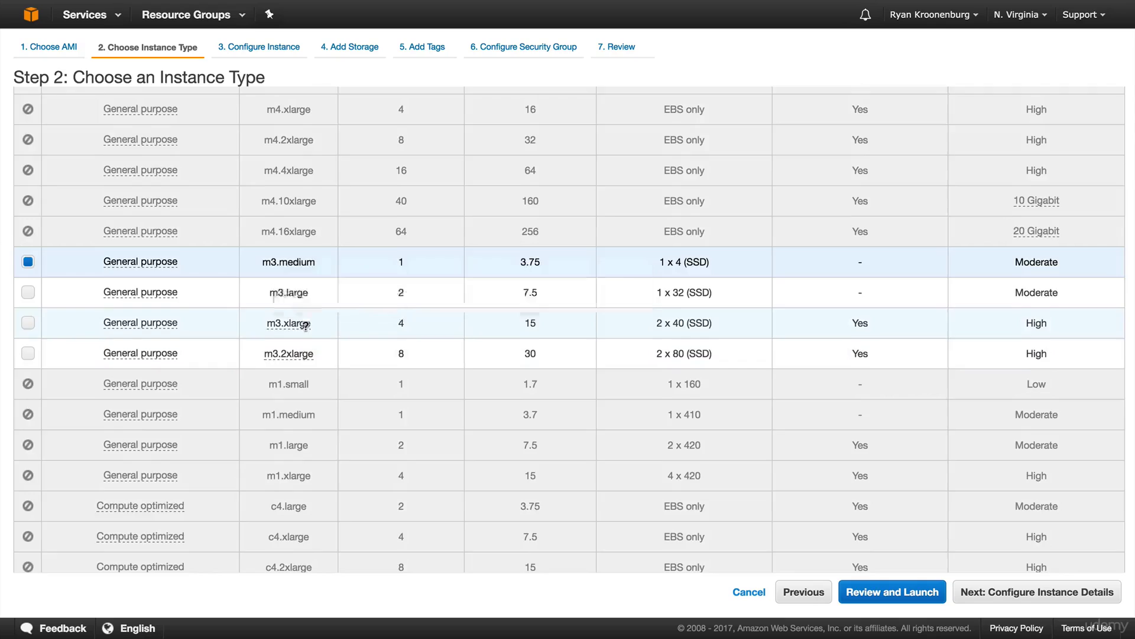
scroll(306, 326, down, 5)
scroll(305, 325, down, 15)
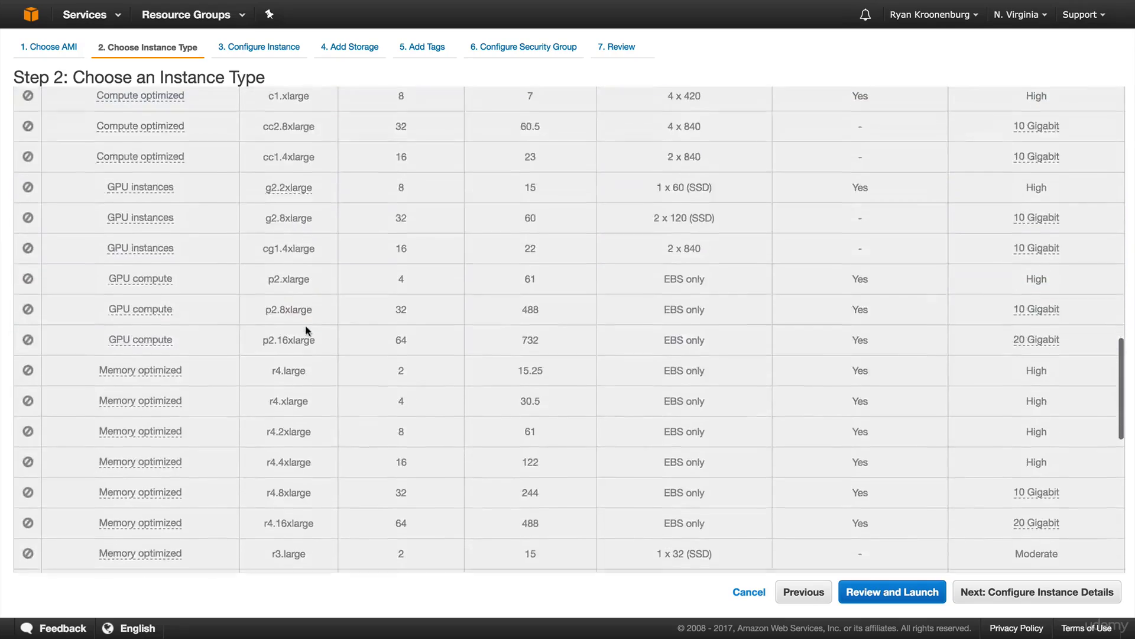
scroll(305, 325, up, 15)
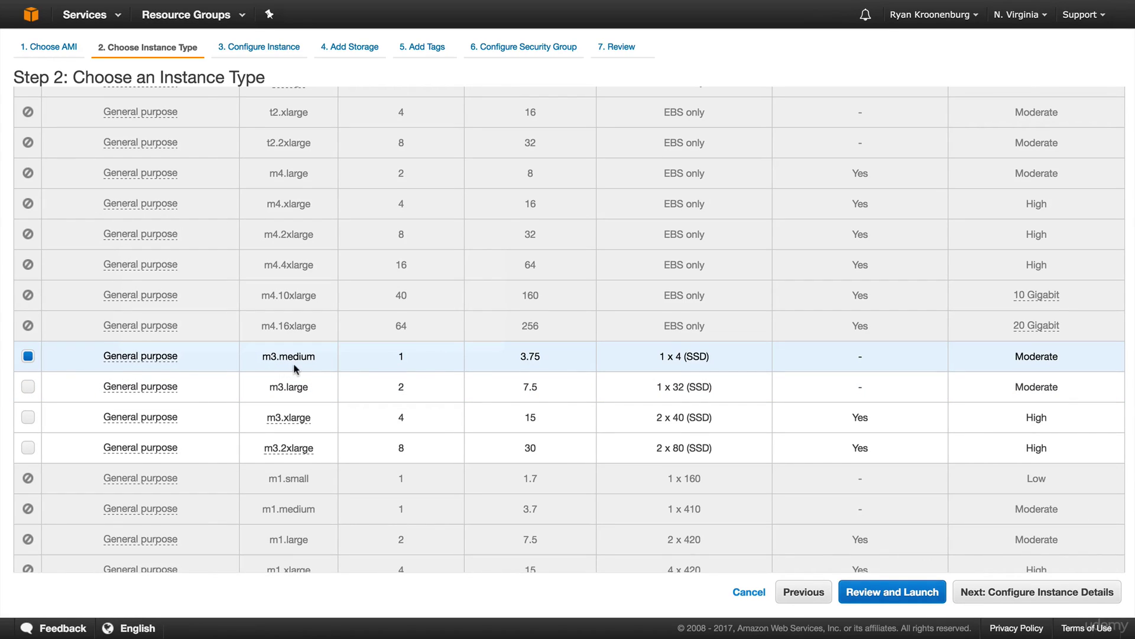
Keep the m3.medium instance type and accept the default instance details and root volume storage
click(1055, 590)
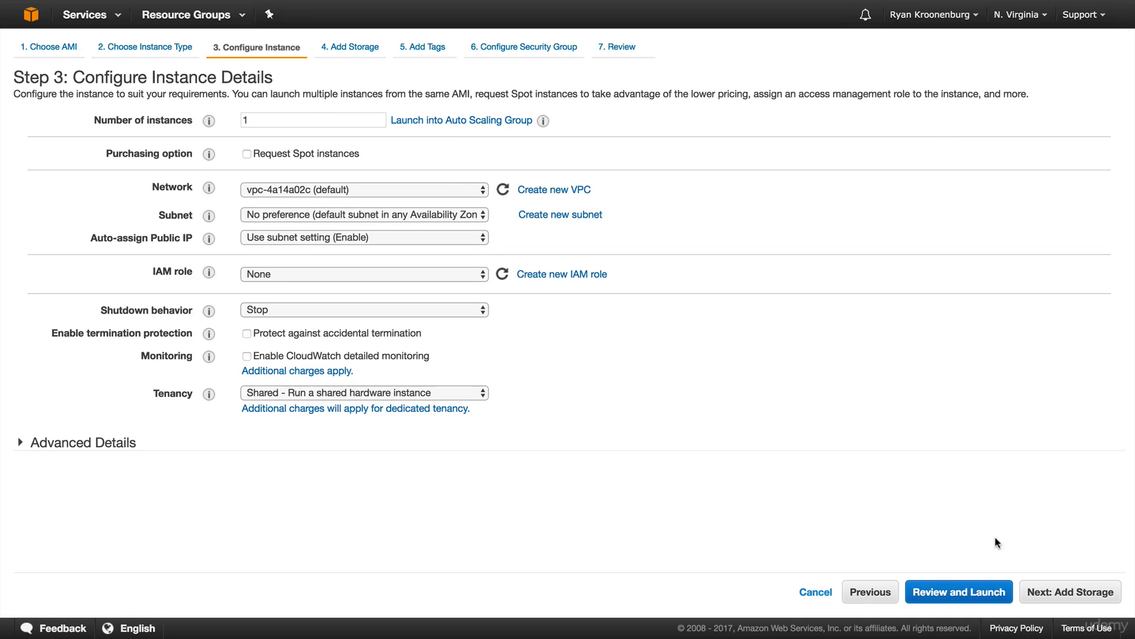
click(1061, 590)
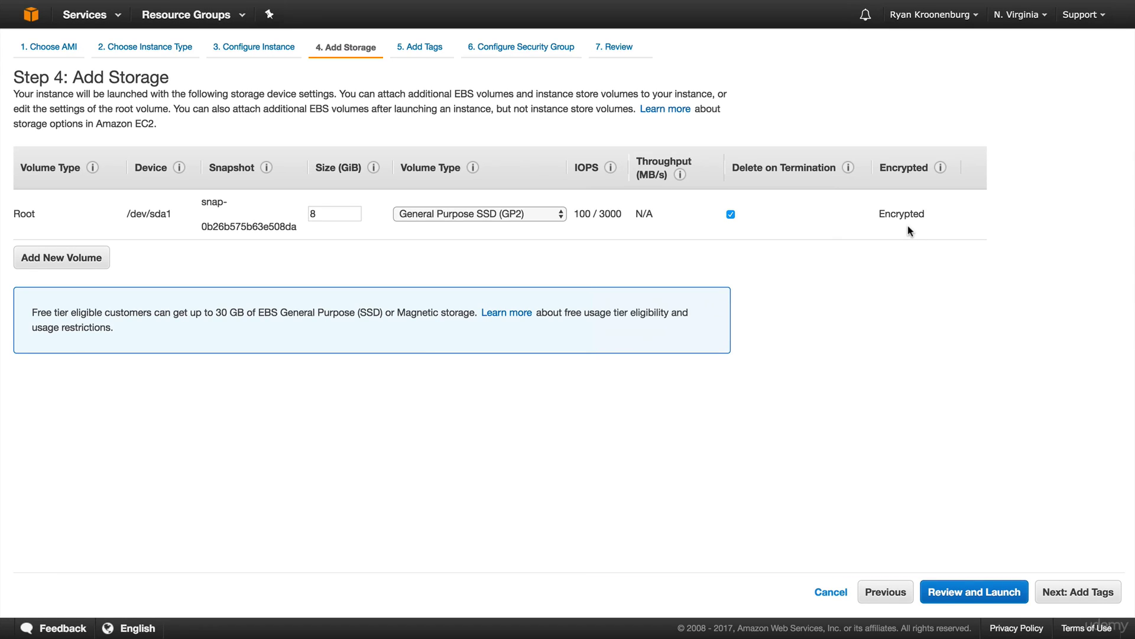
click(1092, 593)
Set the instance's Name tag to MyEncryptedWebServer and continue to the security group configuration
key(super+v)
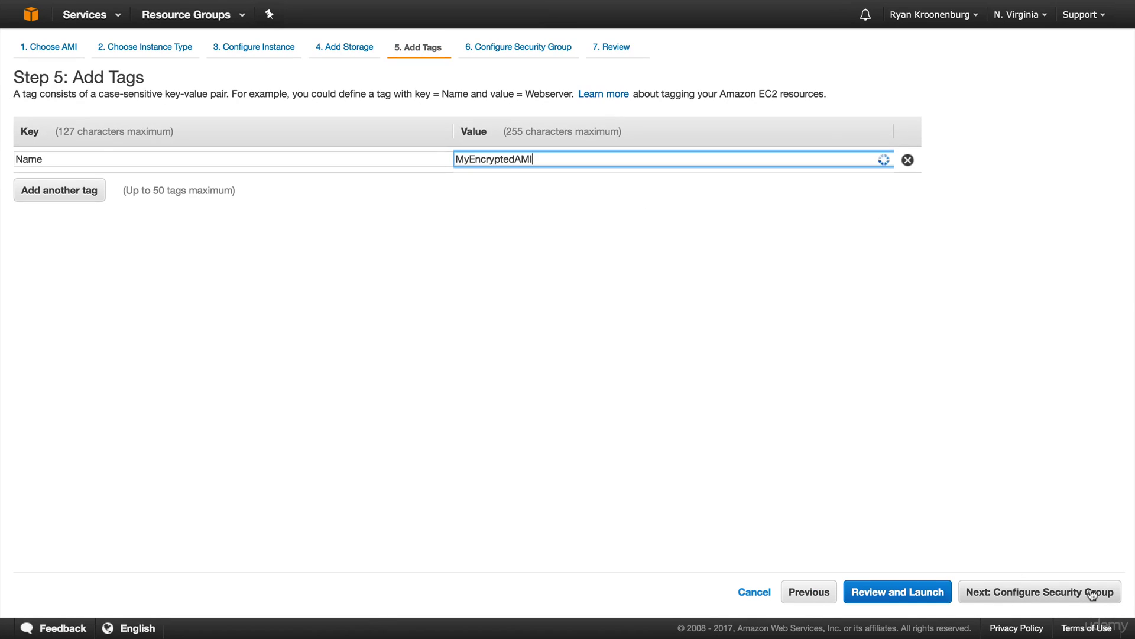
key(BackSpace)
key(BackSpace)
key(BackSpace)
text(WebServer)
click(1079, 591)
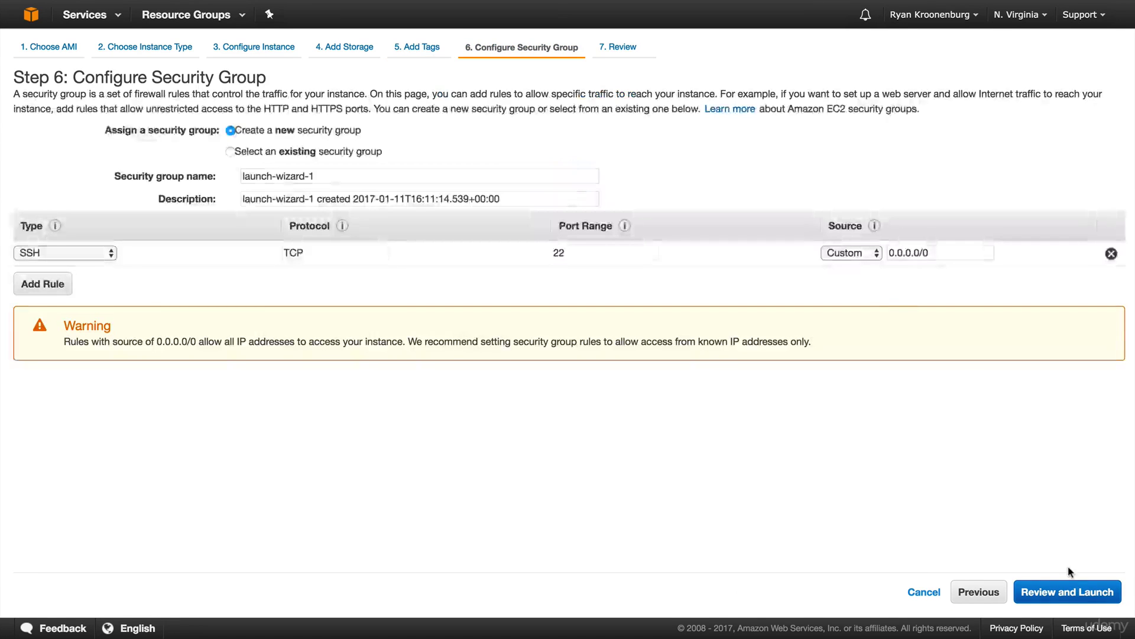
Assign the existing NorthernVirginia security group to the instance and proceed to the launch review
click(357, 152)
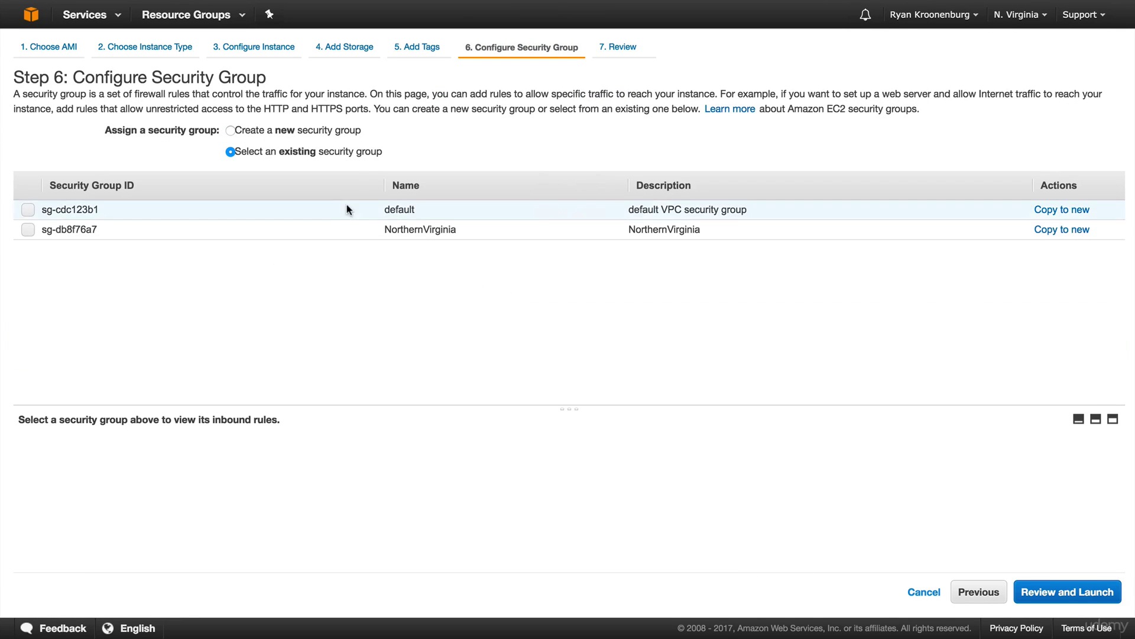
click(356, 228)
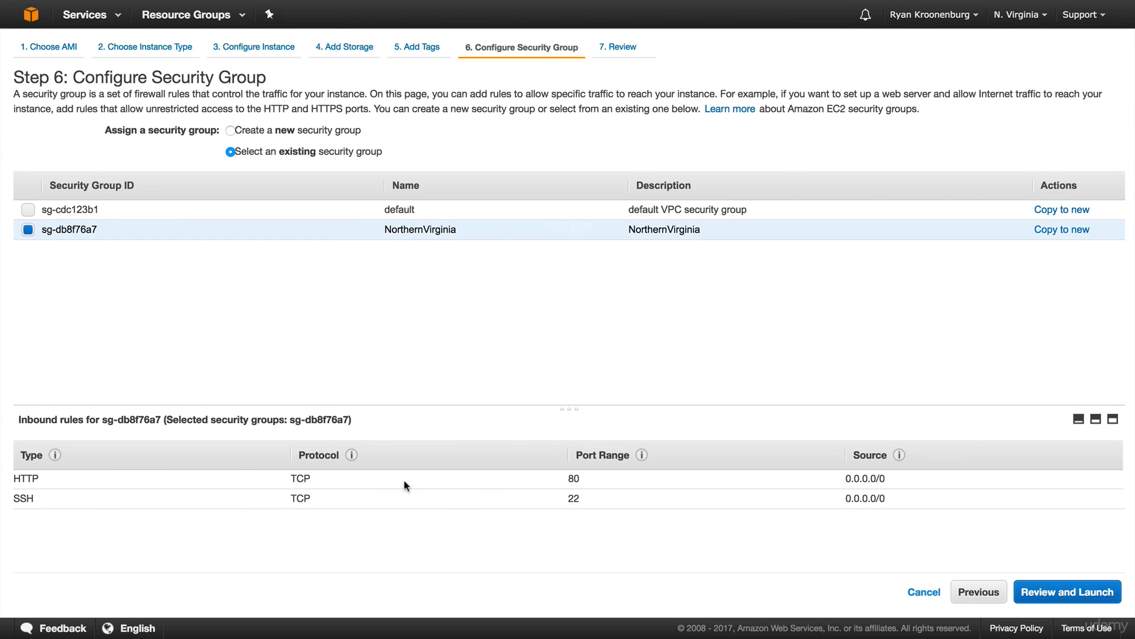
click(1076, 593)
Launch the instance with the existing NorthernVirginiaKeyPair, acknowledging access to its private key file
click(1084, 590)
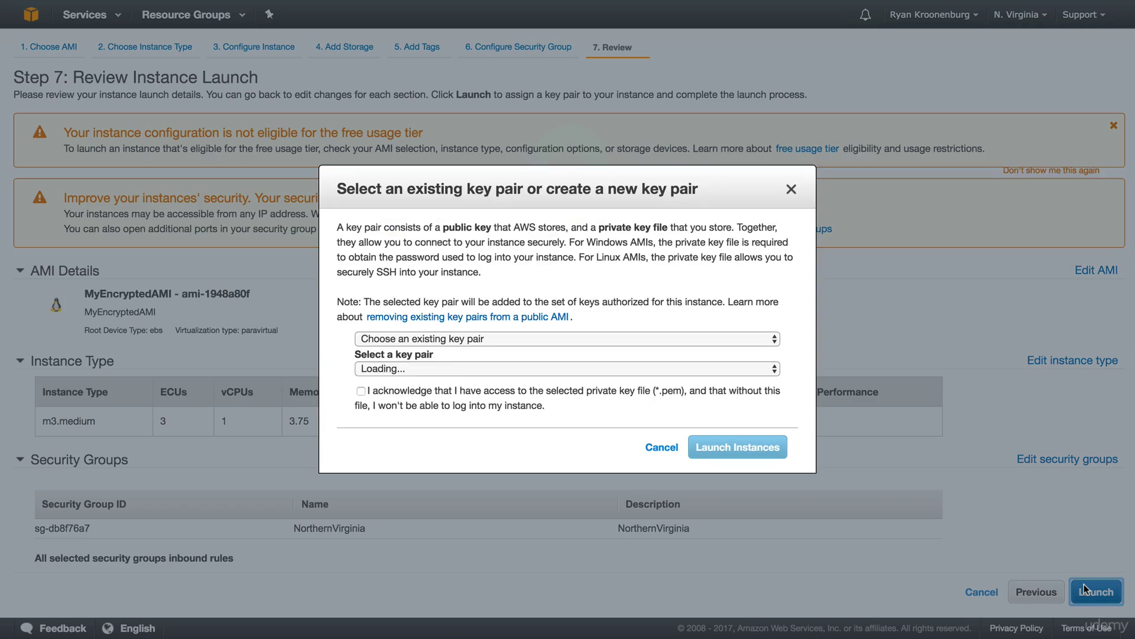
click(516, 392)
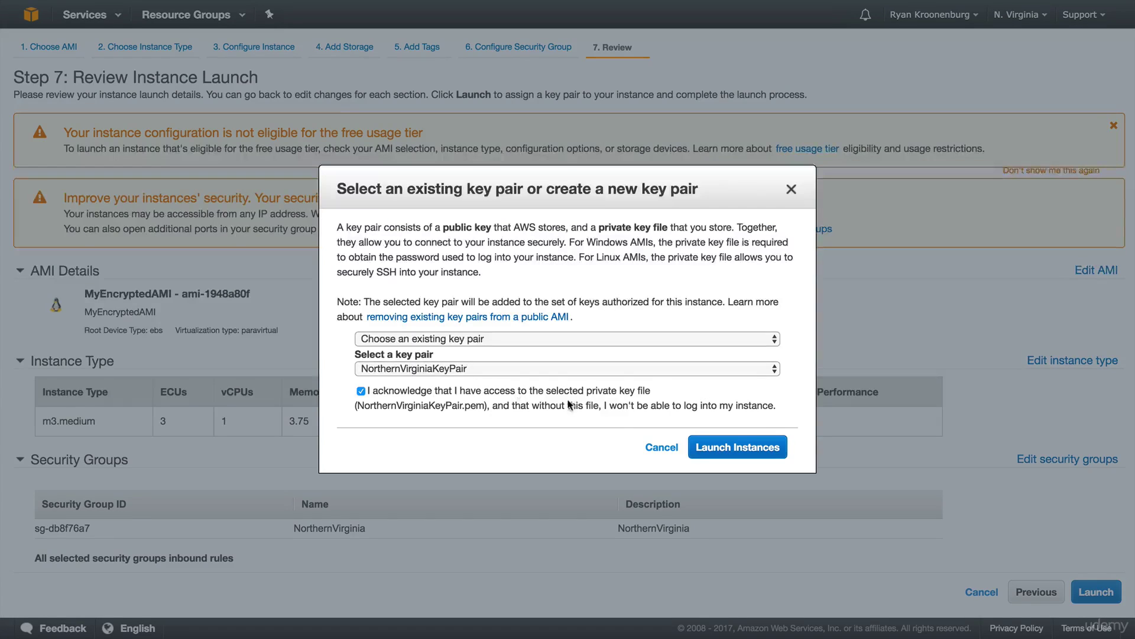
click(760, 445)
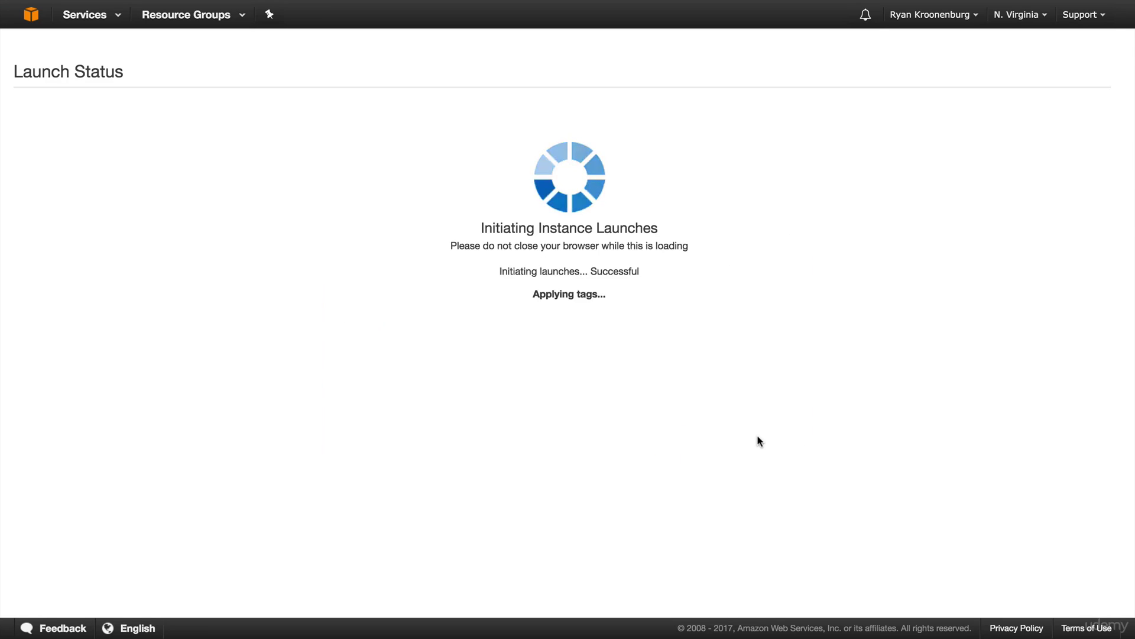
Return to the EC2 instances list and view the details of the MyEncryptedWebServer instance
click(36, 25)
click(207, 149)
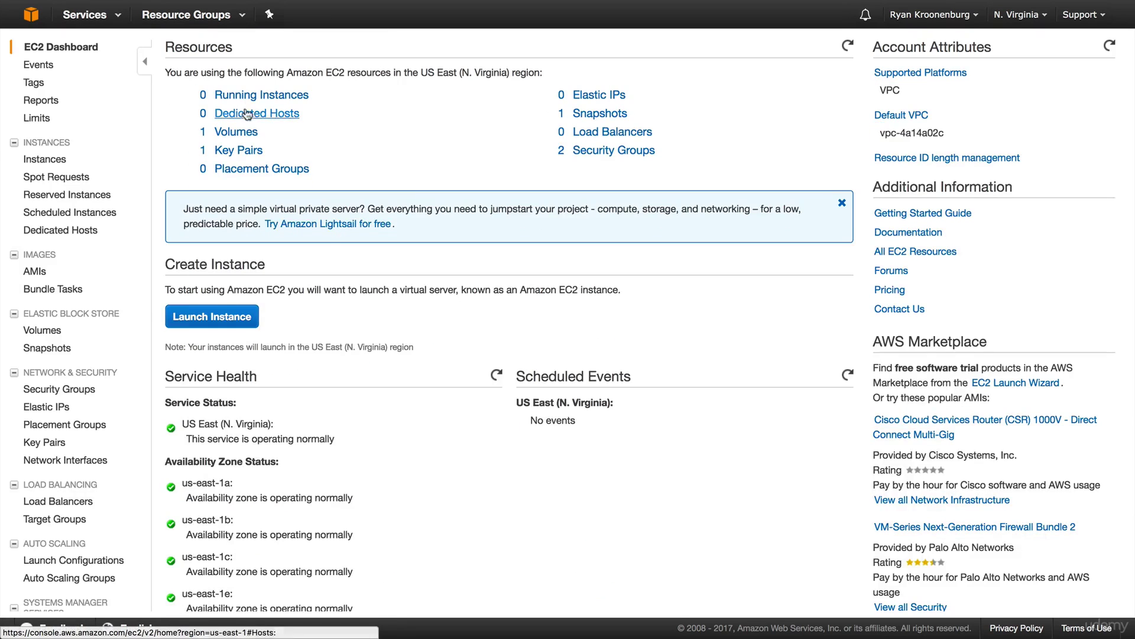
click(251, 96)
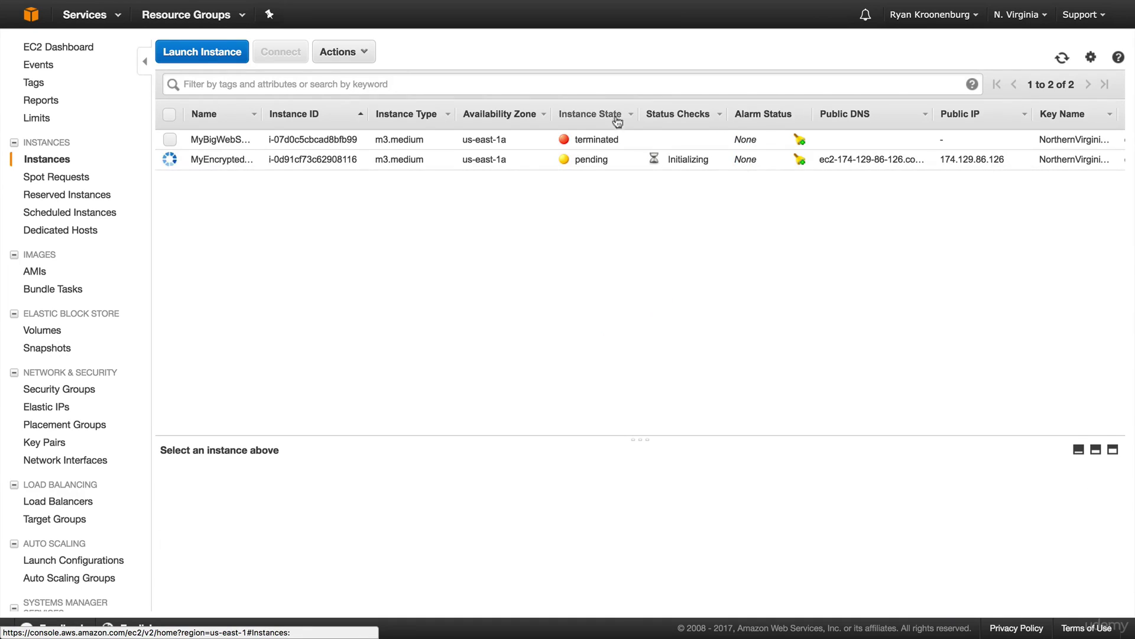
click(640, 164)
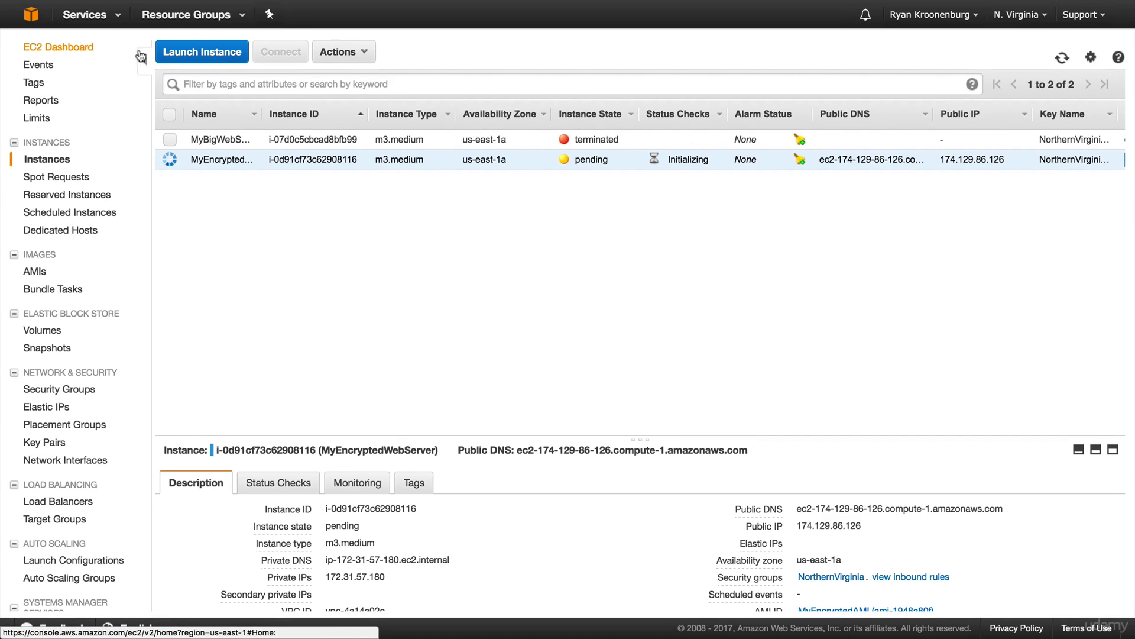
Open the instance launch wizard and browse the Security category of AWS Marketplace AMIs
click(174, 57)
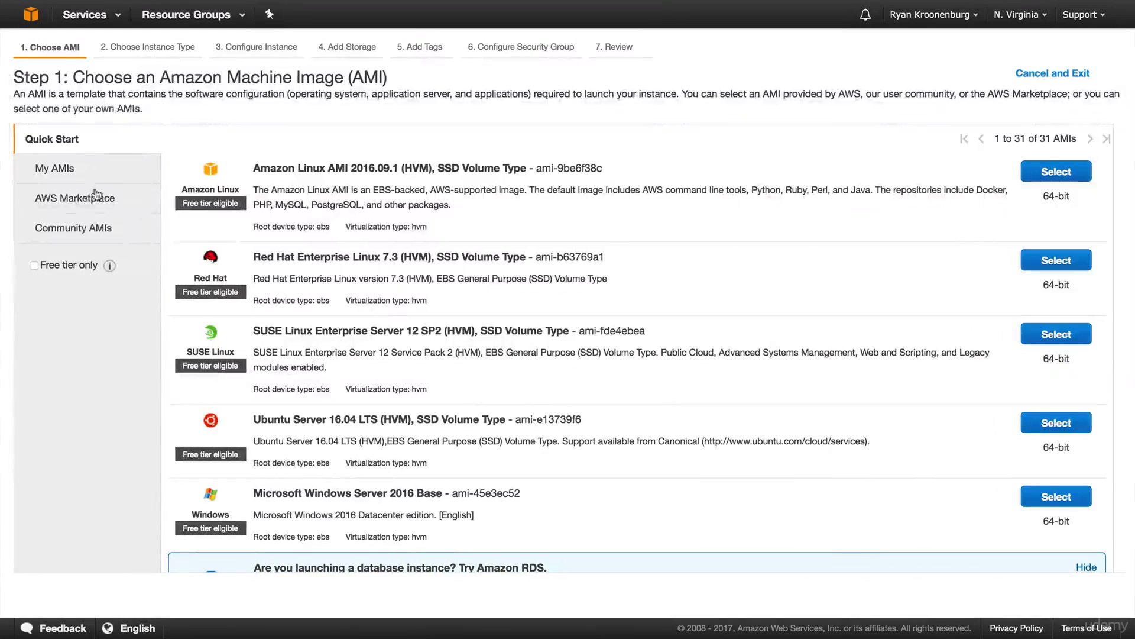
click(70, 200)
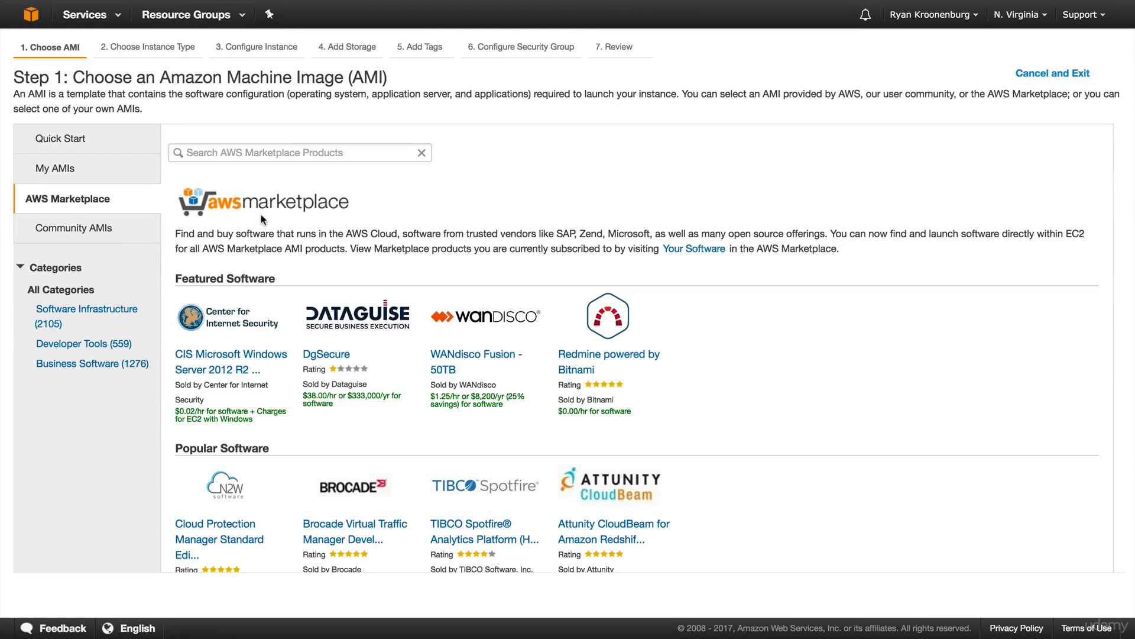
scroll(764, 353, down, 2)
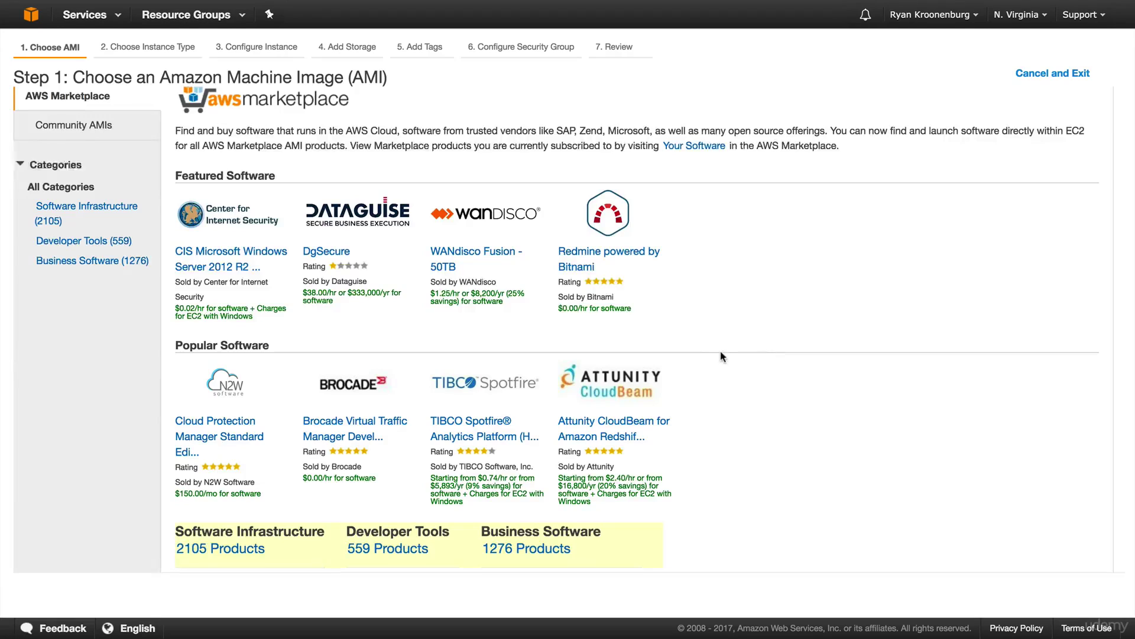
scroll(720, 356, down, 1)
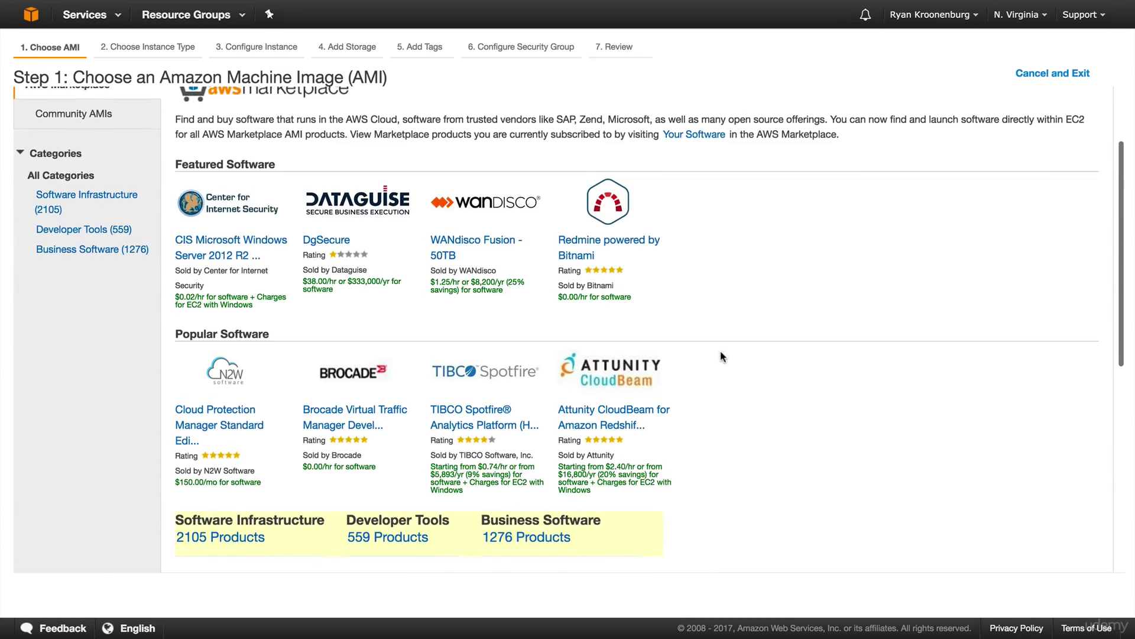
scroll(720, 356, down, 3)
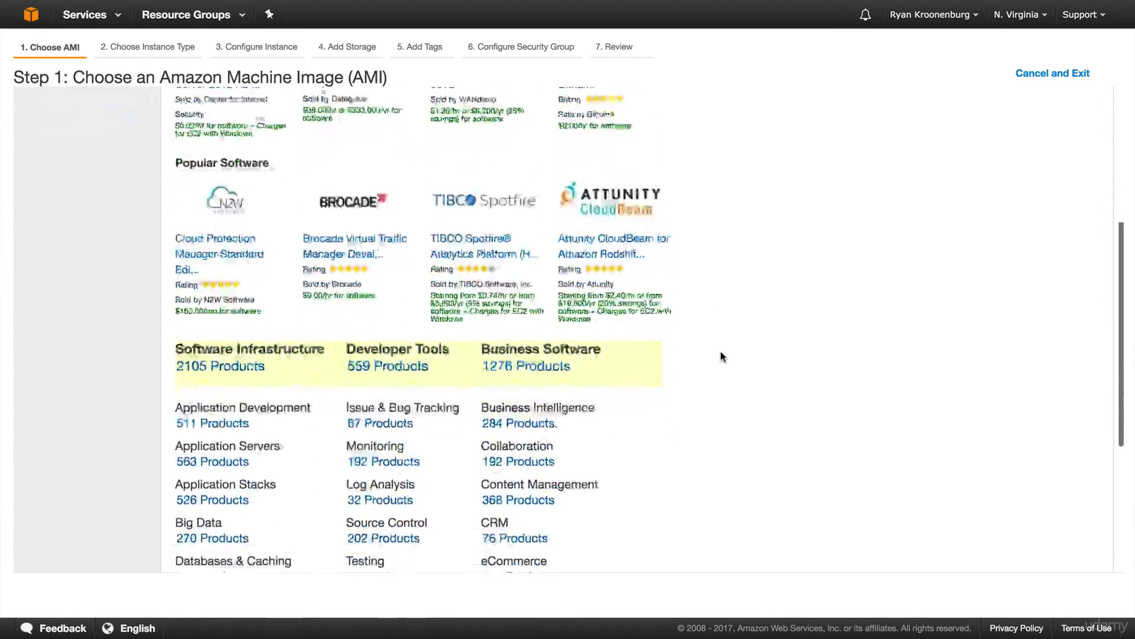
scroll(721, 356, down, 2)
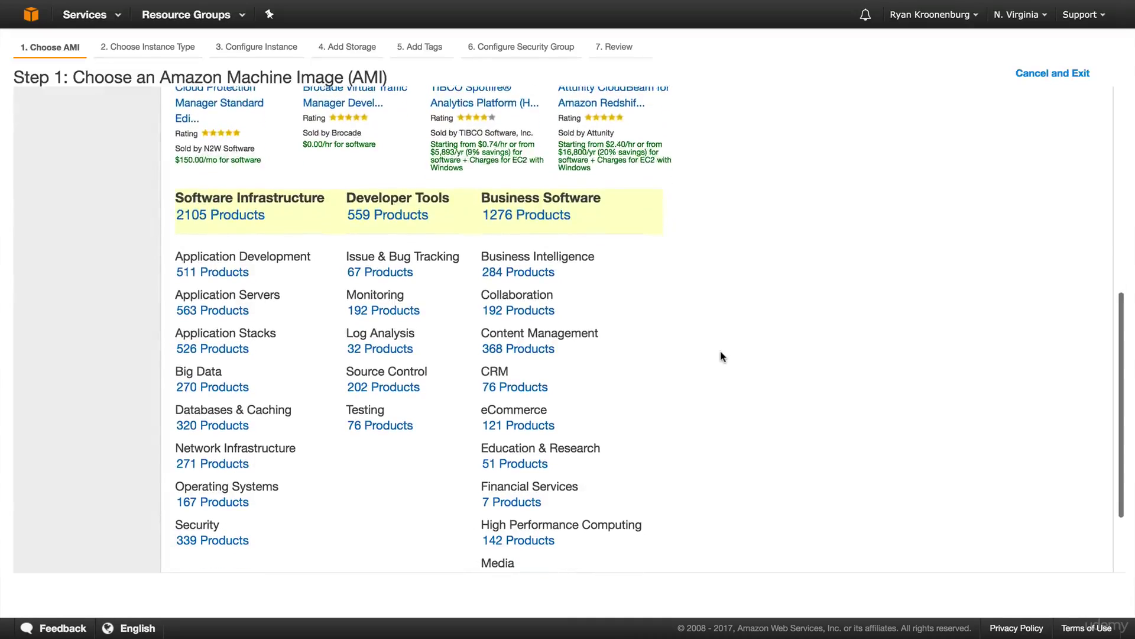
click(229, 544)
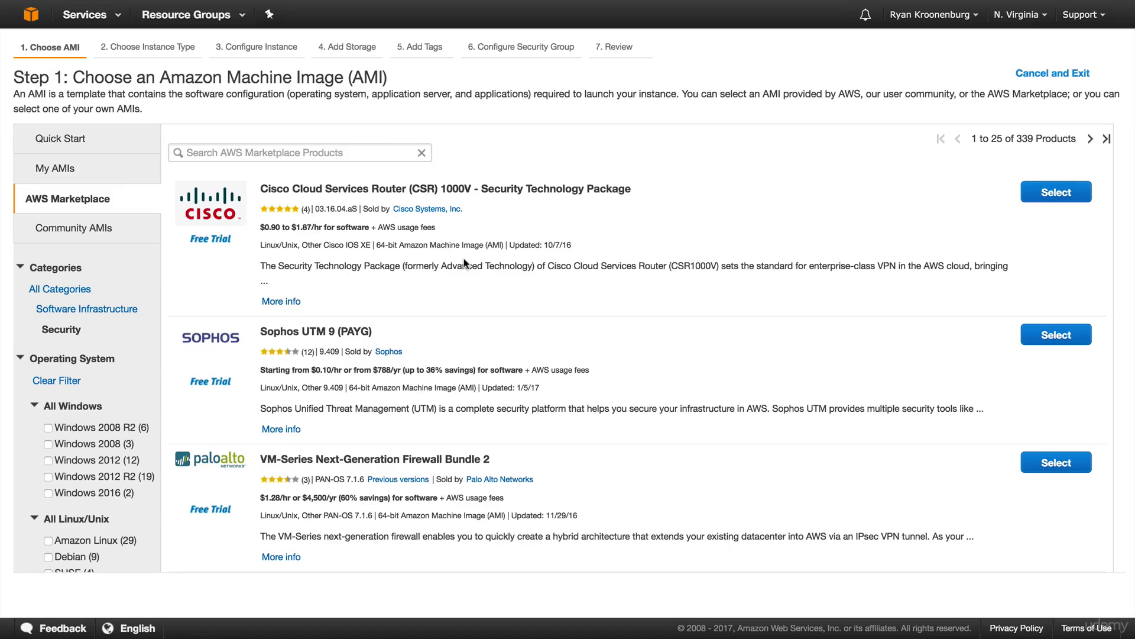
Look through the Community AMIs, the AWS Marketplace front page and the privately owned AMIs
click(102, 230)
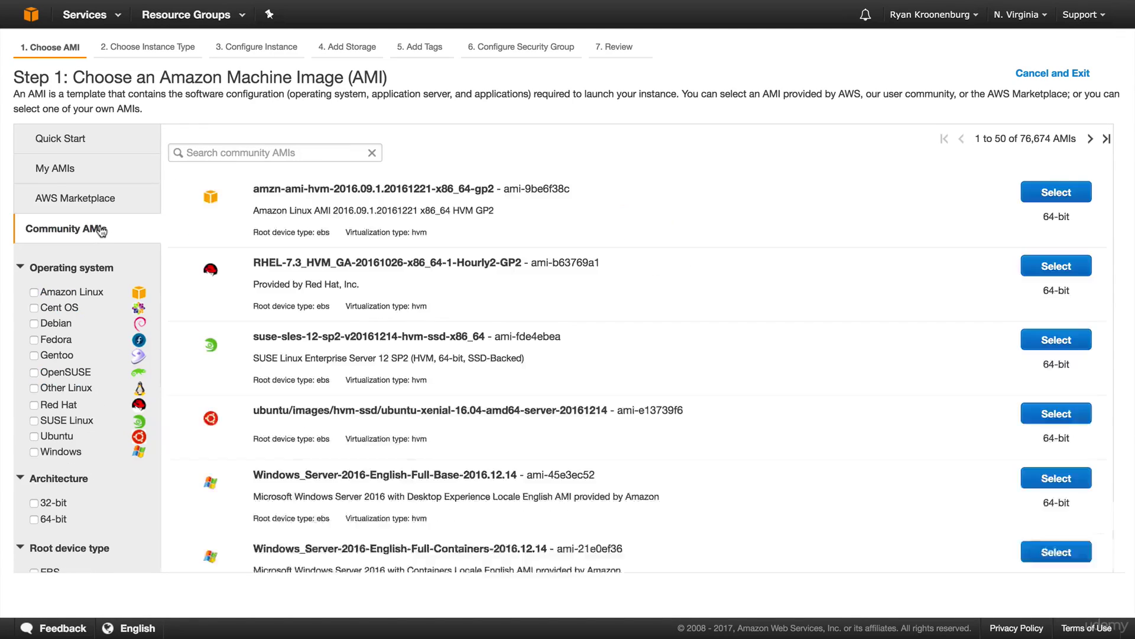
click(84, 198)
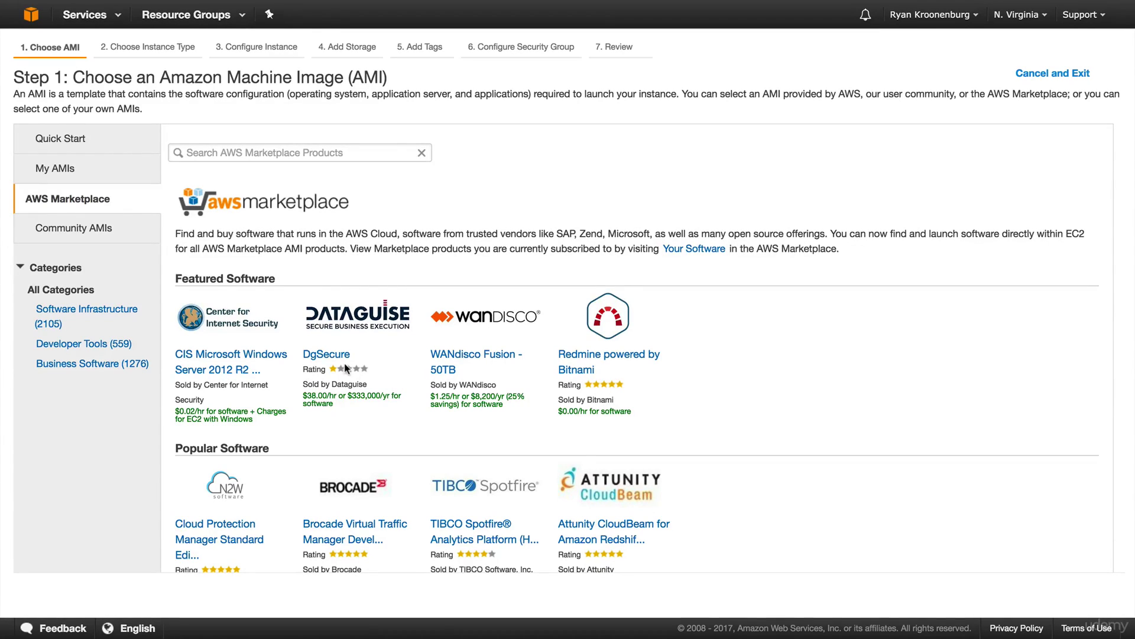
click(51, 166)
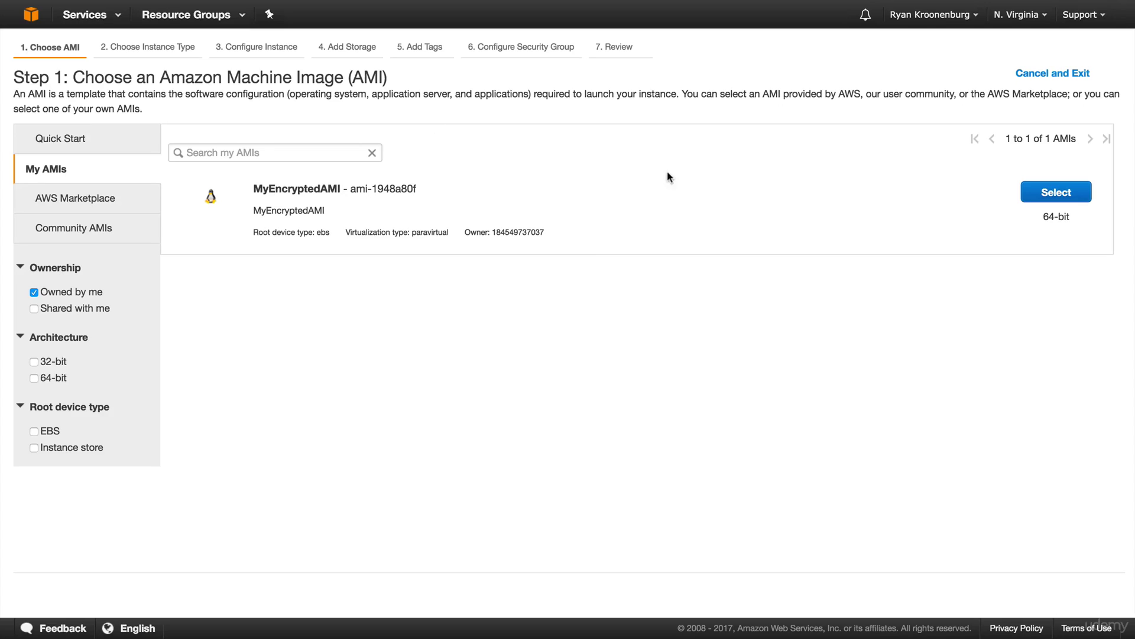
Leave the launch wizard, return to the EC2 instances list and terminate the running MyEncryptedWebServer instance
click(33, 27)
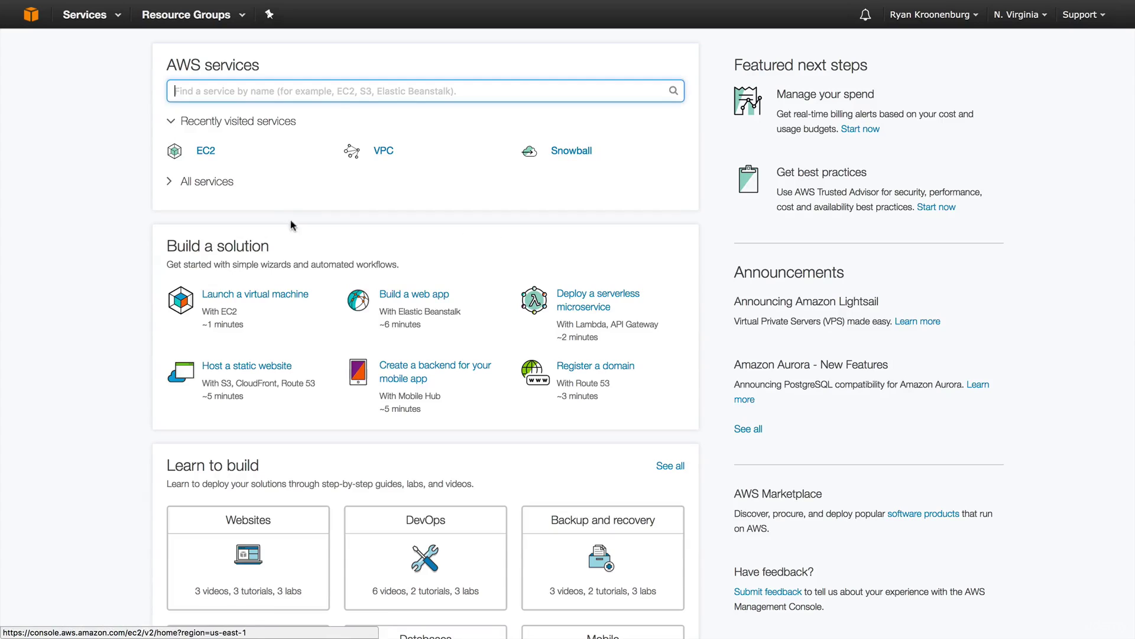
click(207, 153)
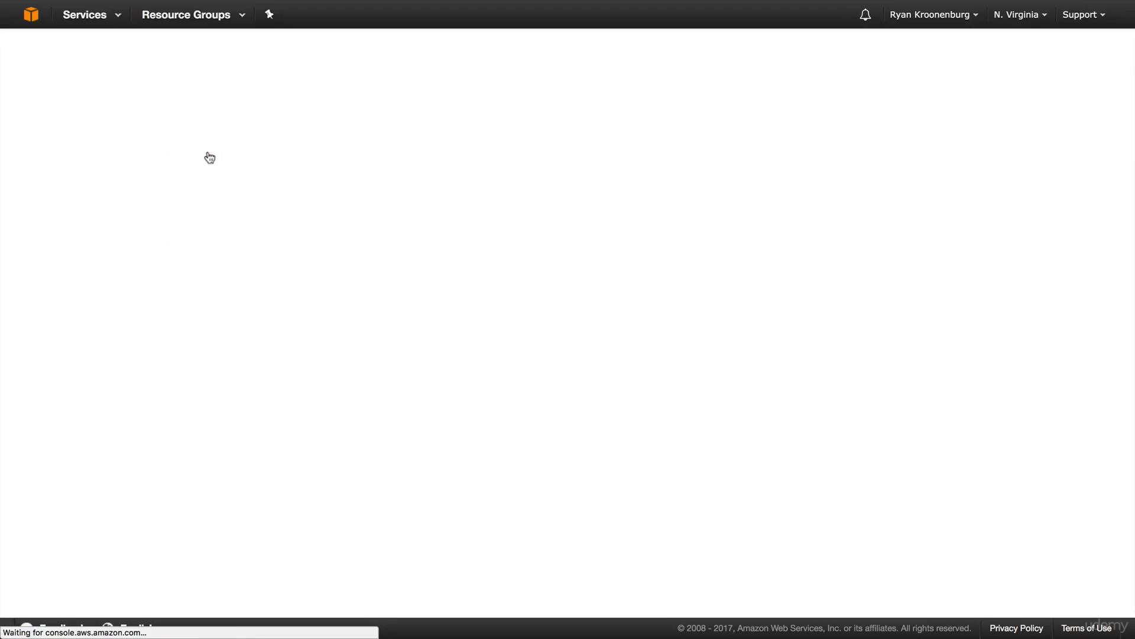
click(272, 96)
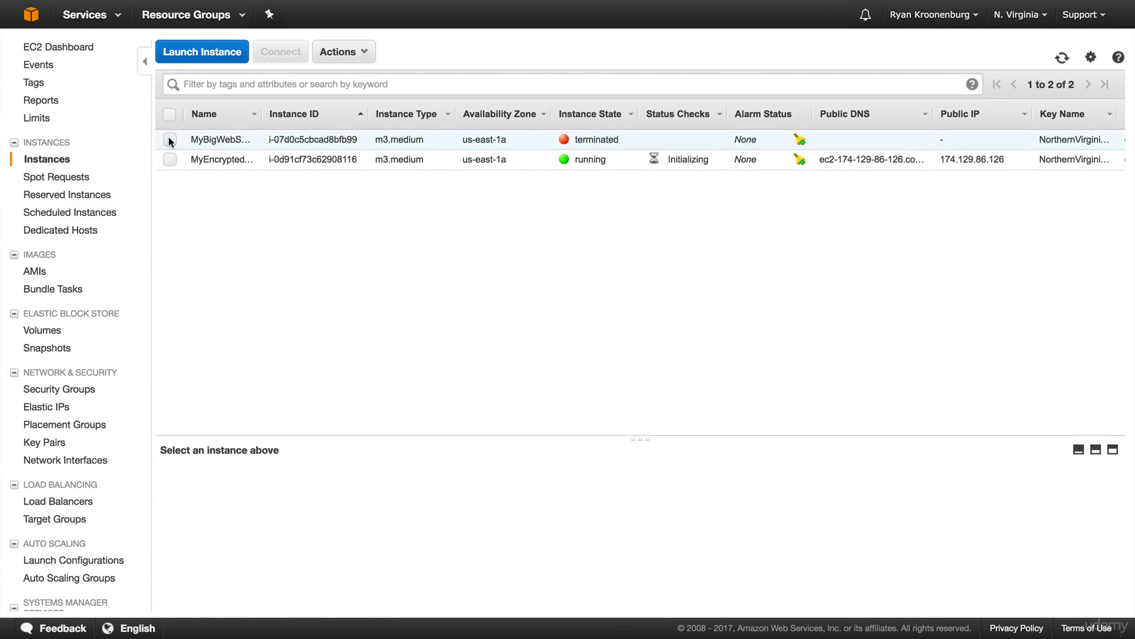
click(170, 160)
click(343, 53)
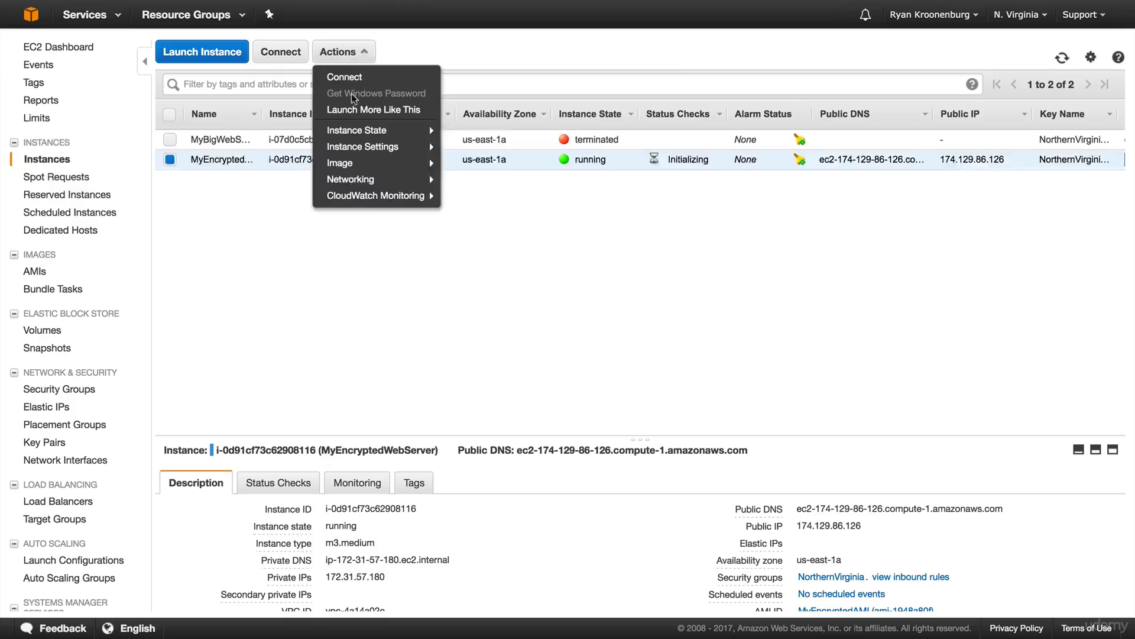
mouse_move(358, 130)
click(474, 175)
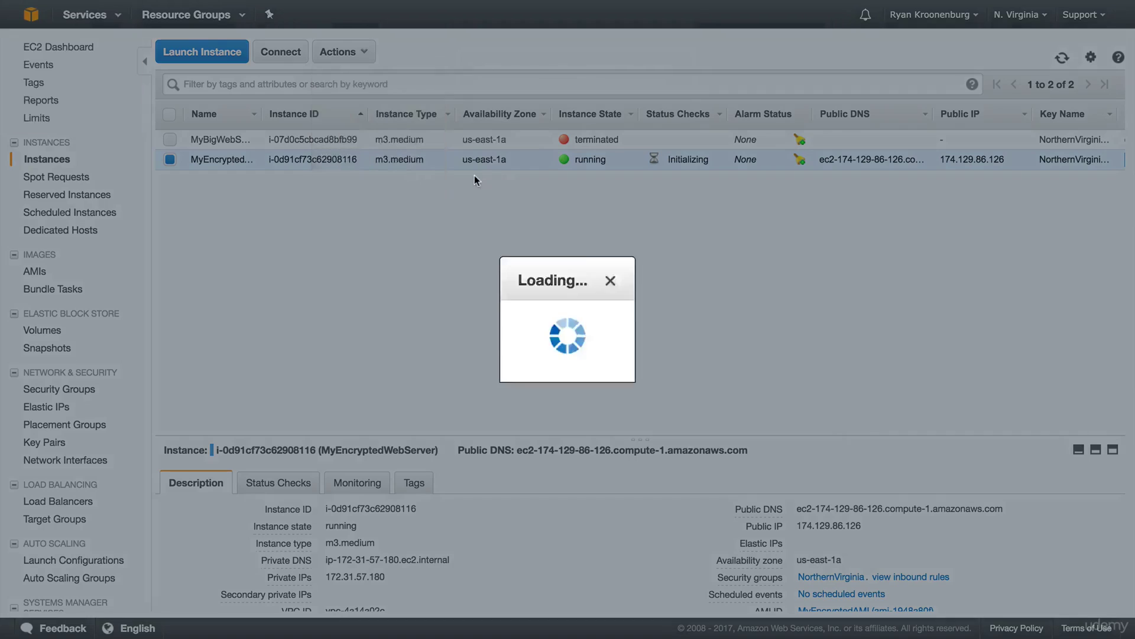
click(780, 417)
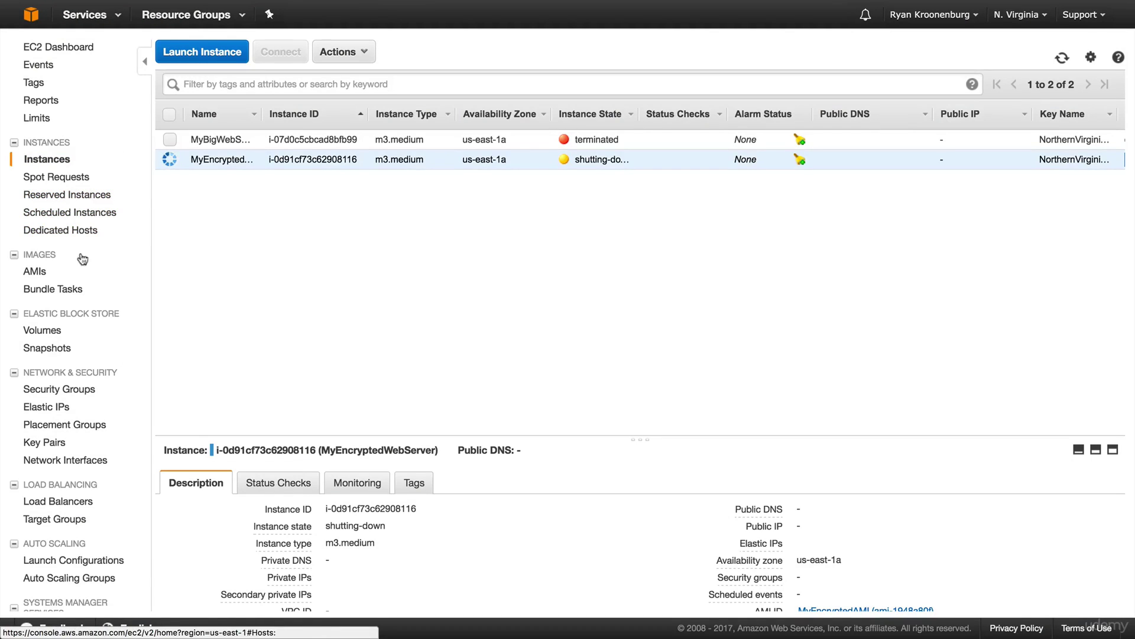
Deregister the MyEncryptedAMI image from the privately owned AMIs and confirm the deregistration
click(52, 272)
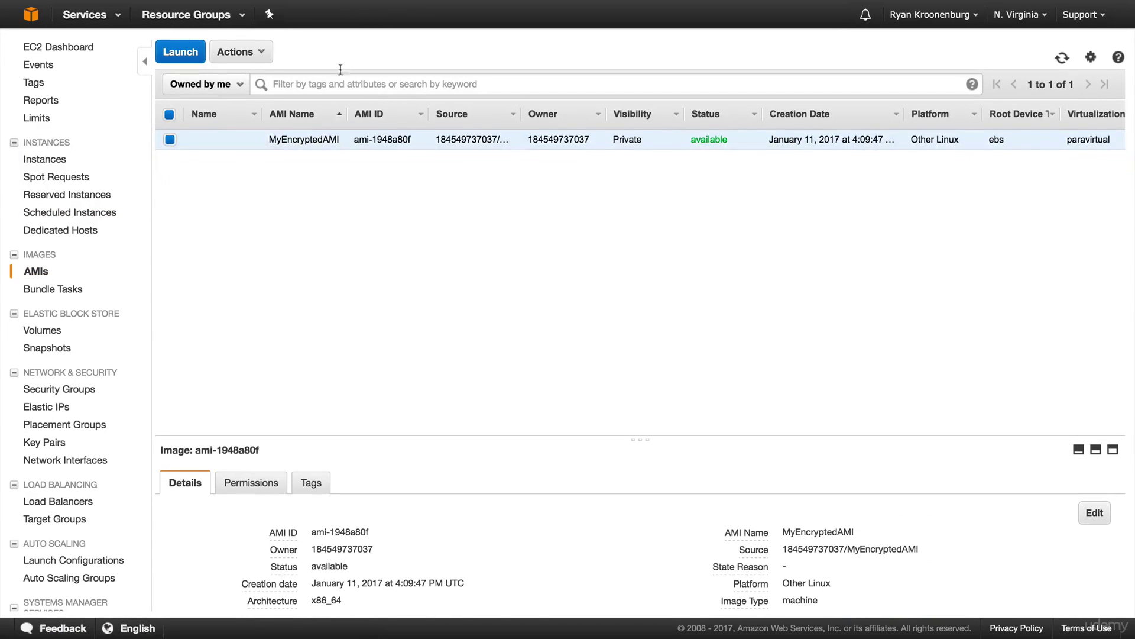
click(254, 51)
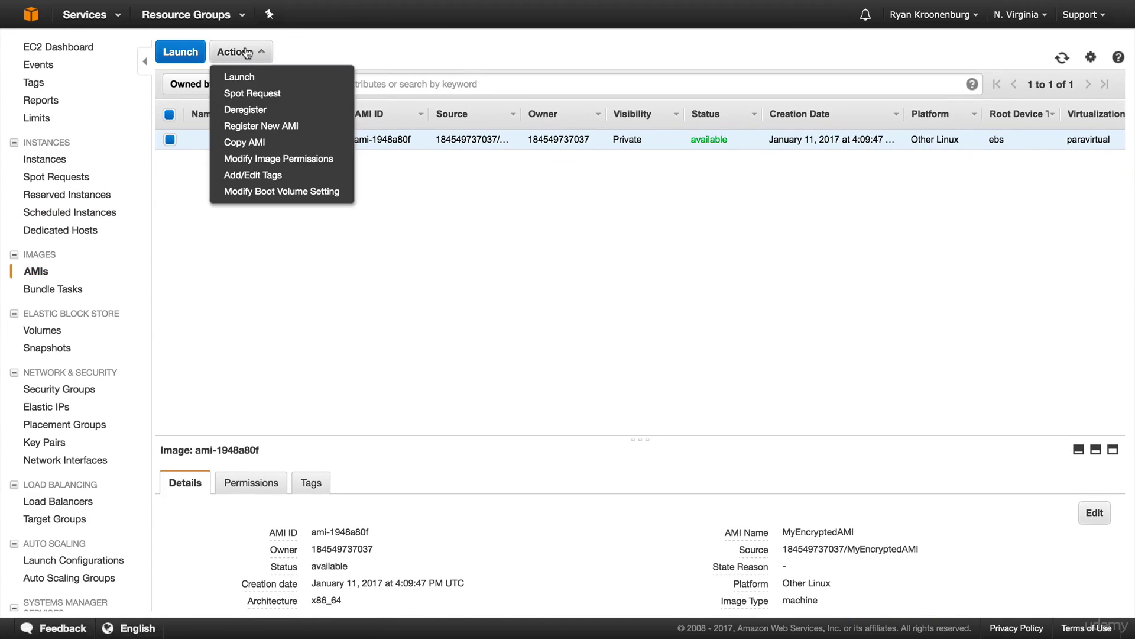
click(256, 108)
click(634, 369)
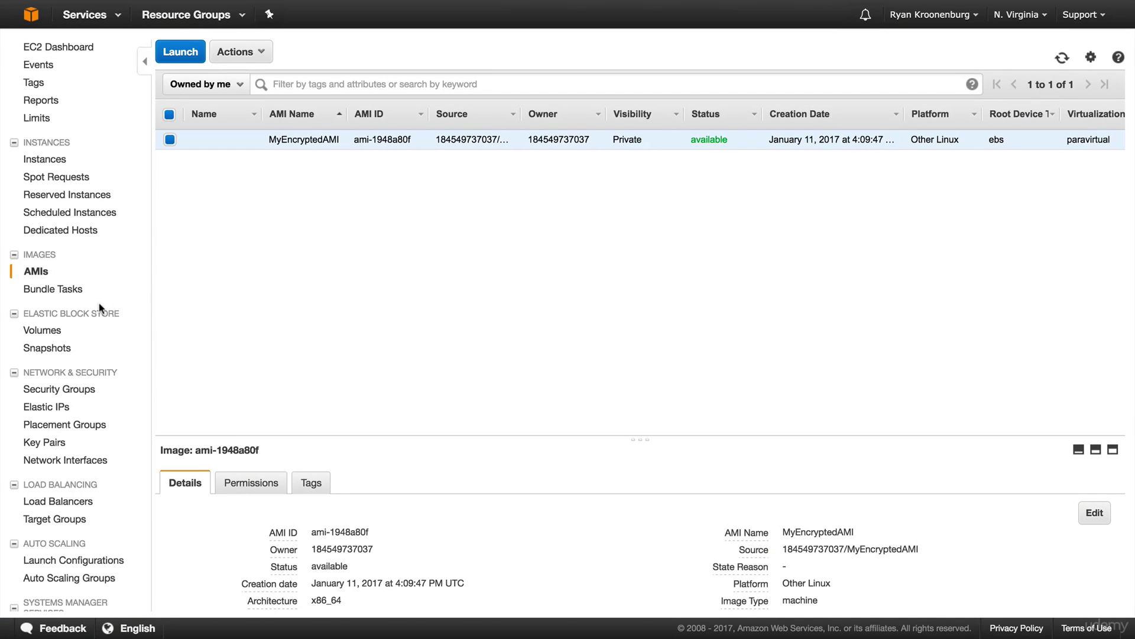
Delete the encrypted 8 GiB snapshot copied from eu-west-2 and confirm the deletion
click(49, 352)
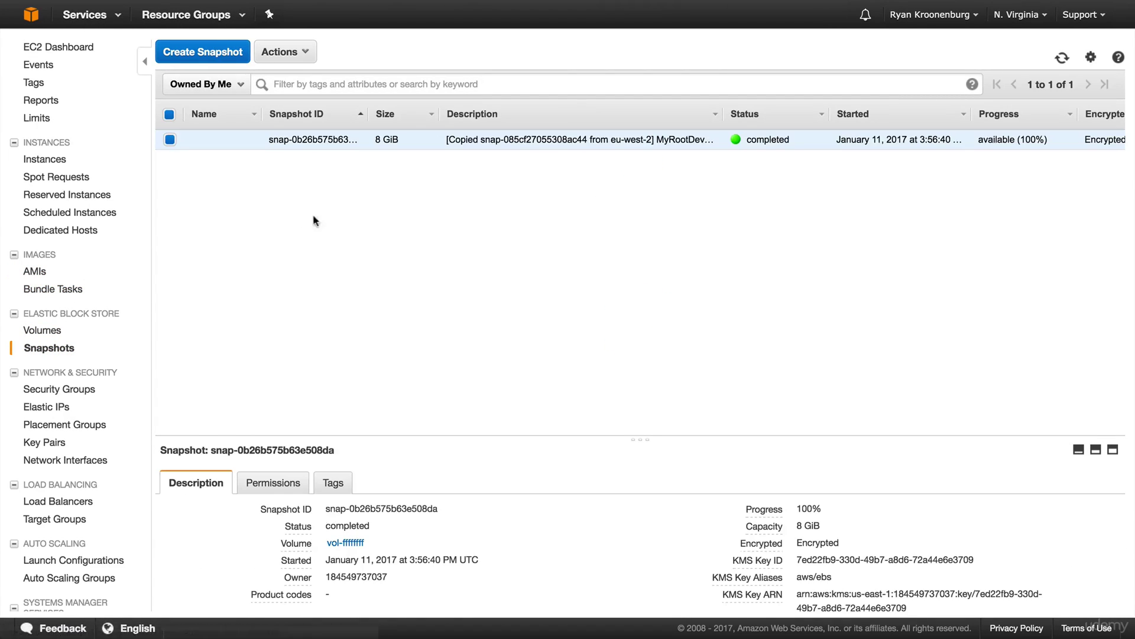
click(290, 51)
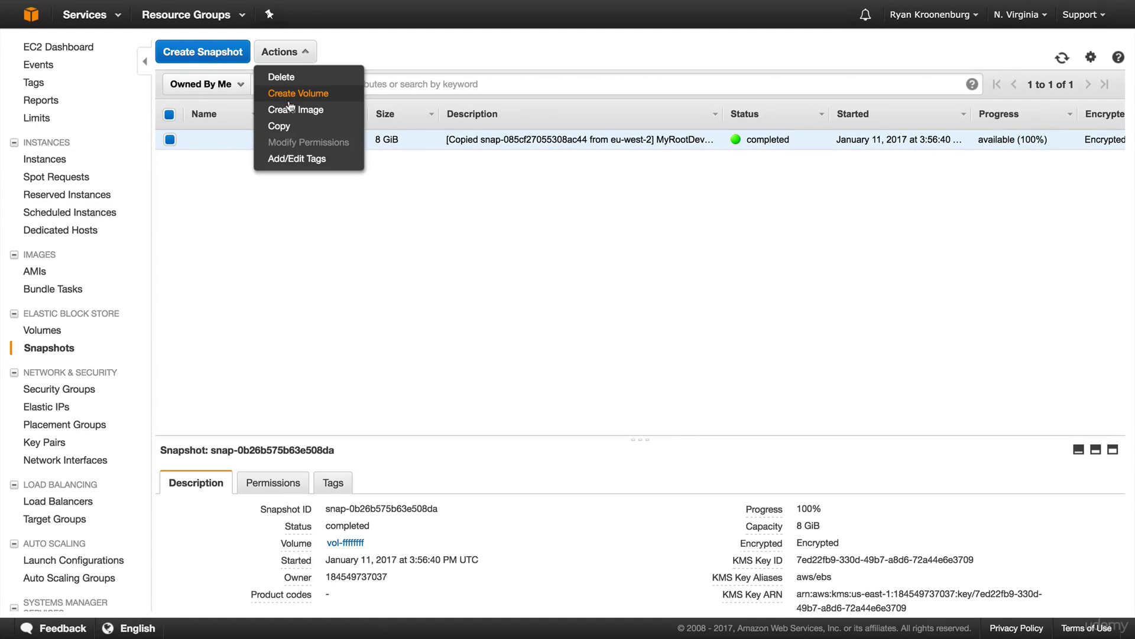
click(275, 76)
click(666, 371)
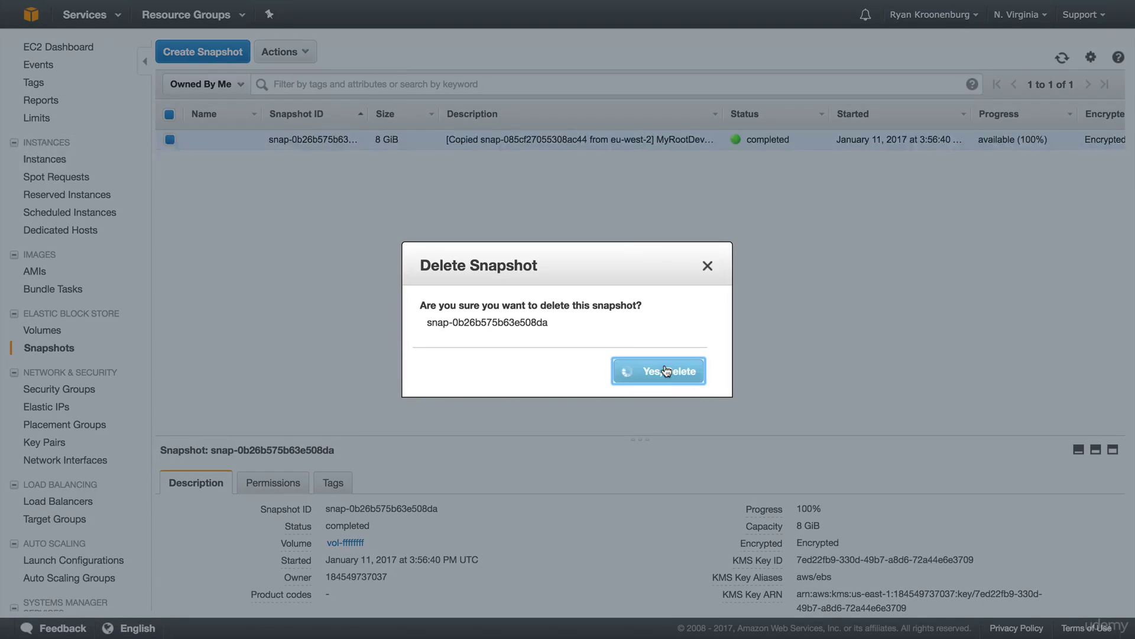